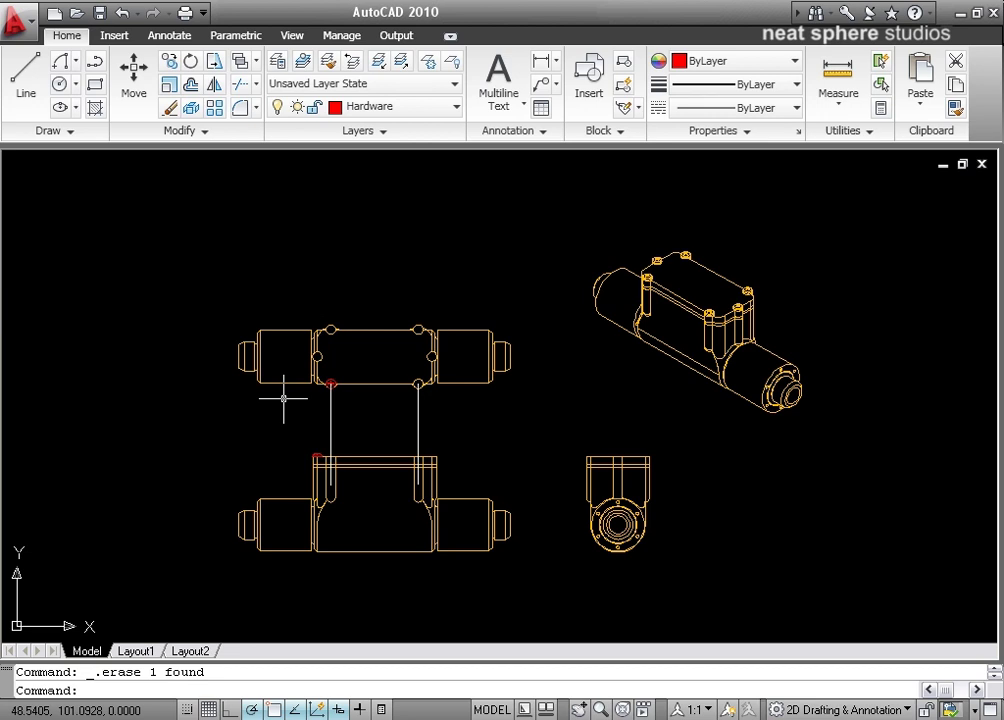
Inspect the red screw head on the lower-left hole and the empty holes around the cover in the top view
middle_drag(426, 345, 186, 538)
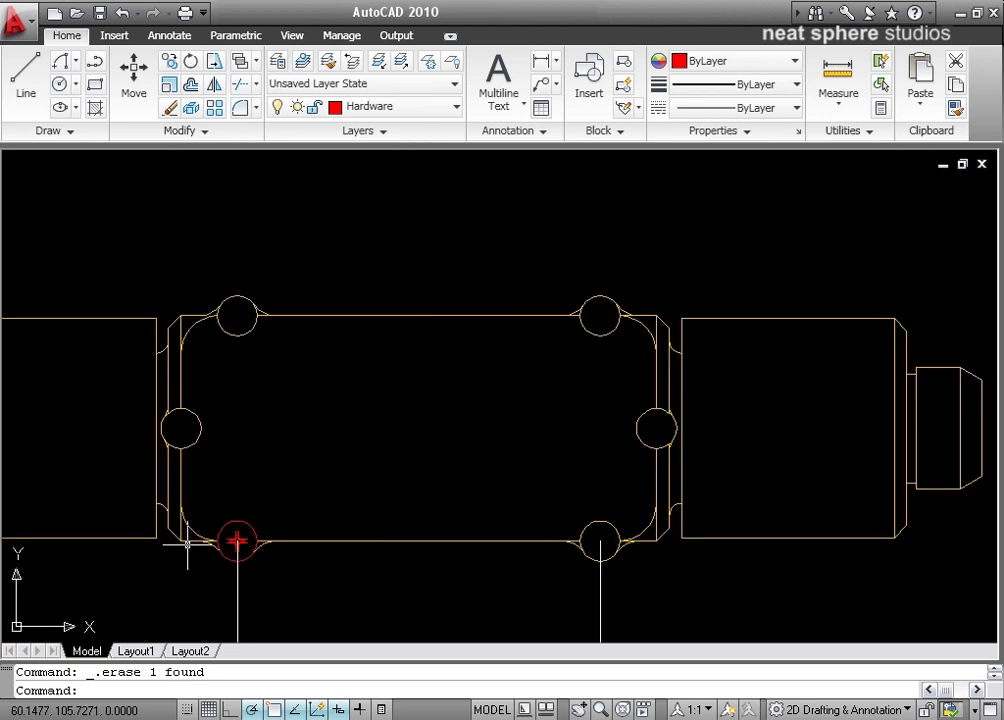
scroll(186, 543, up, 3)
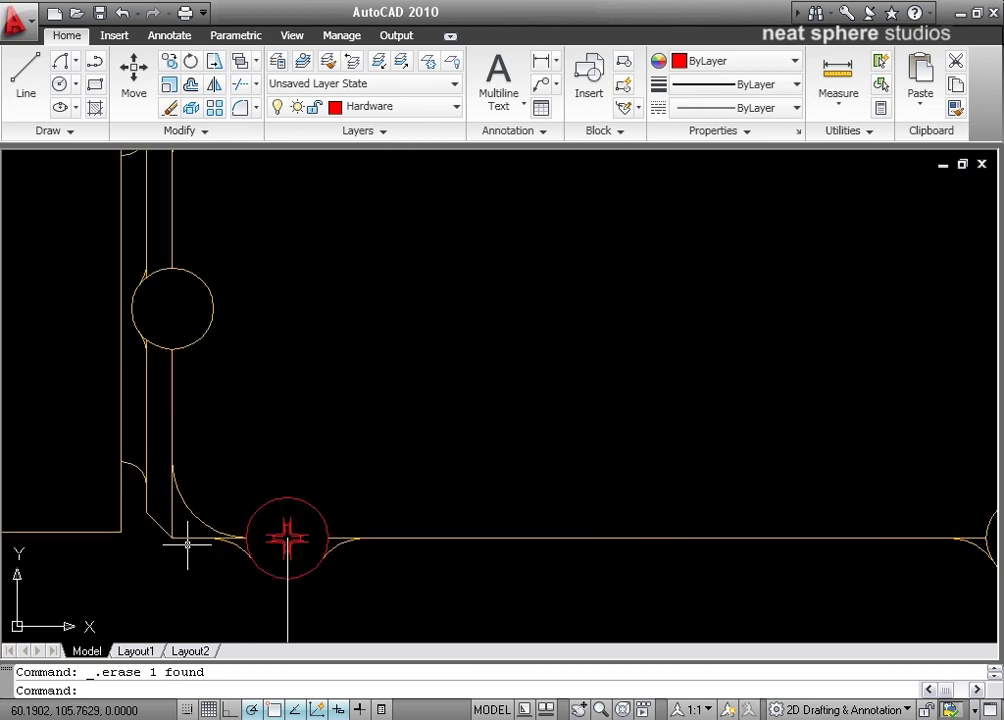
click(284, 530)
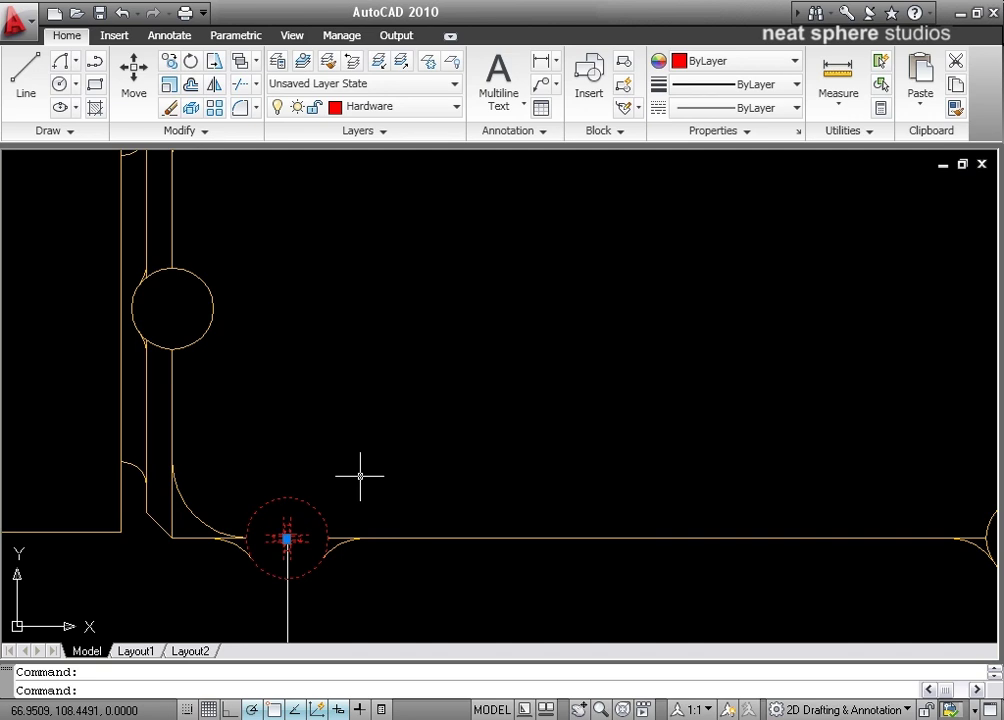
key(Escape)
scroll(358, 471, down, 3)
middle_drag(358, 470, 343, 457)
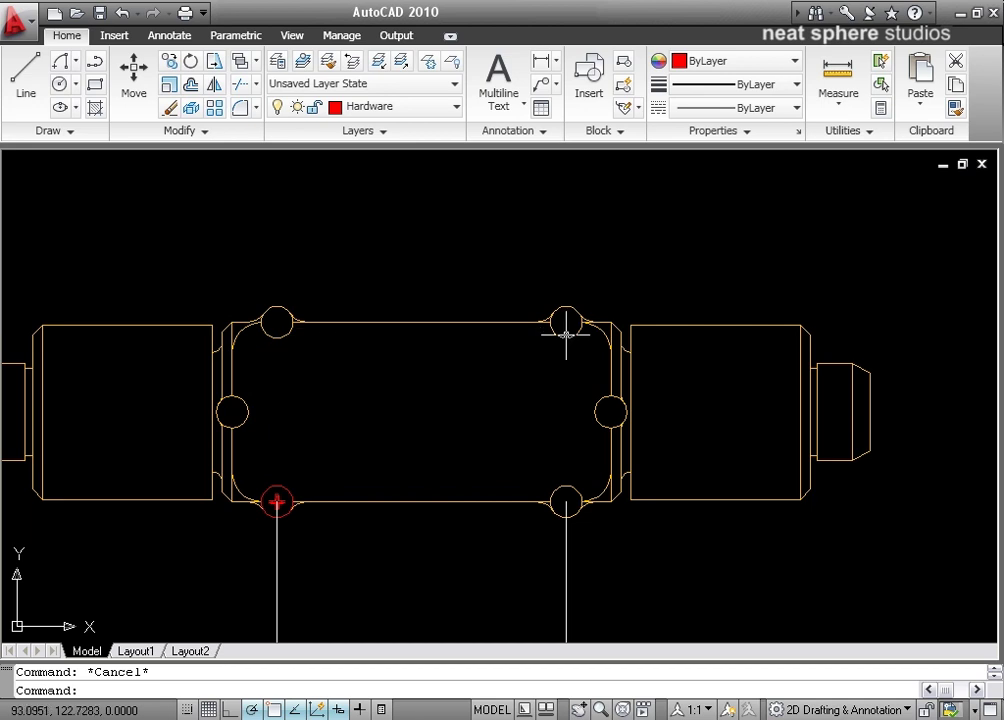
mouse_move(309, 426)
middle_down()
mouse_move(396, 347)
mouse_move(443, 97)
mouse_move(406, 279)
middle_up()
scroll(406, 279, up, 3)
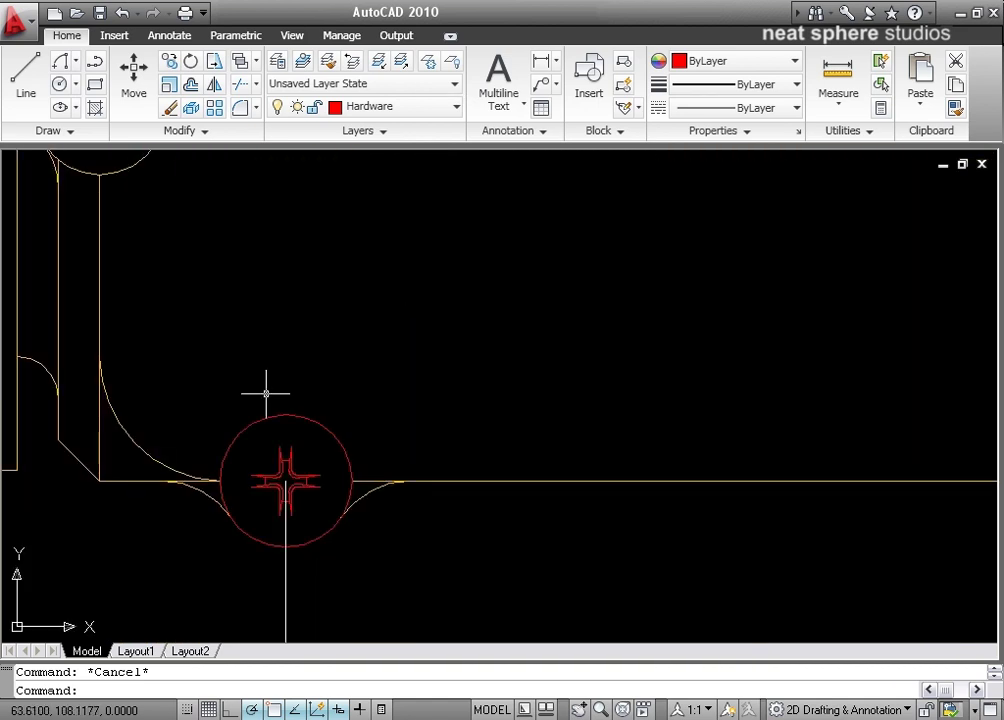
Try to copy the screw head from the lower-left hole to the left-middle hole of the top view, and erase the copy
click(172, 63)
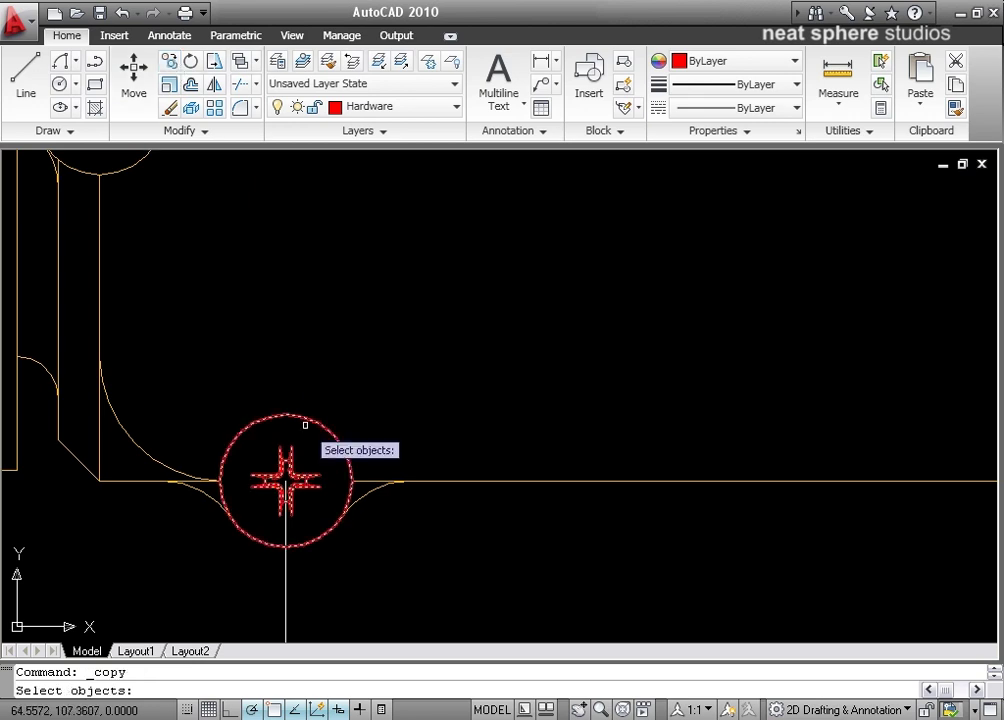
click(302, 418)
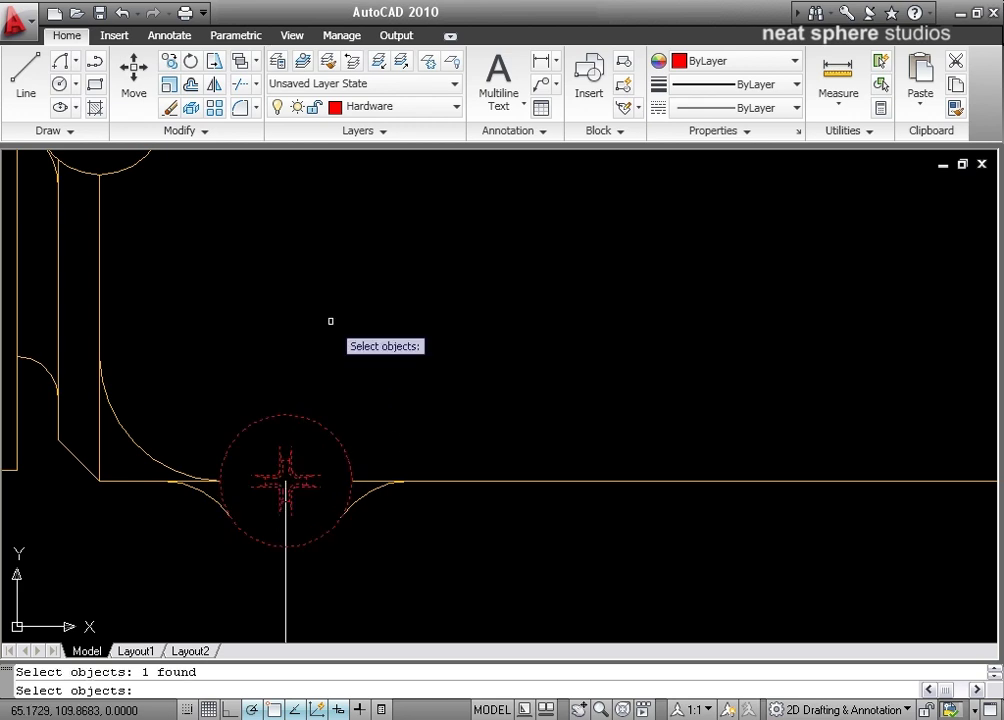
key(Return)
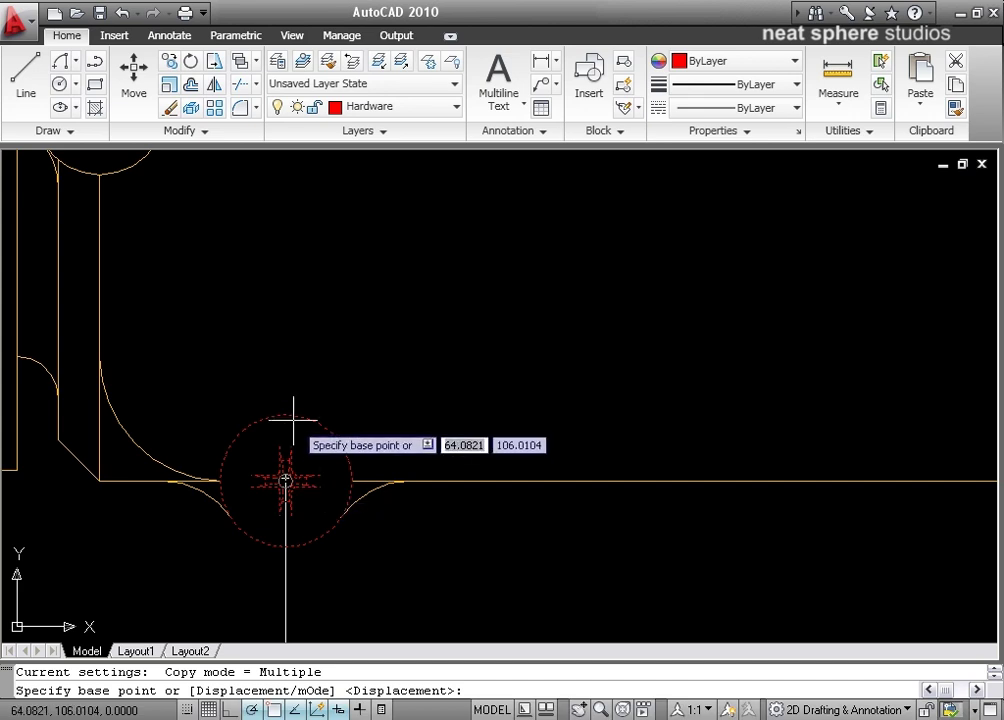
click(284, 480)
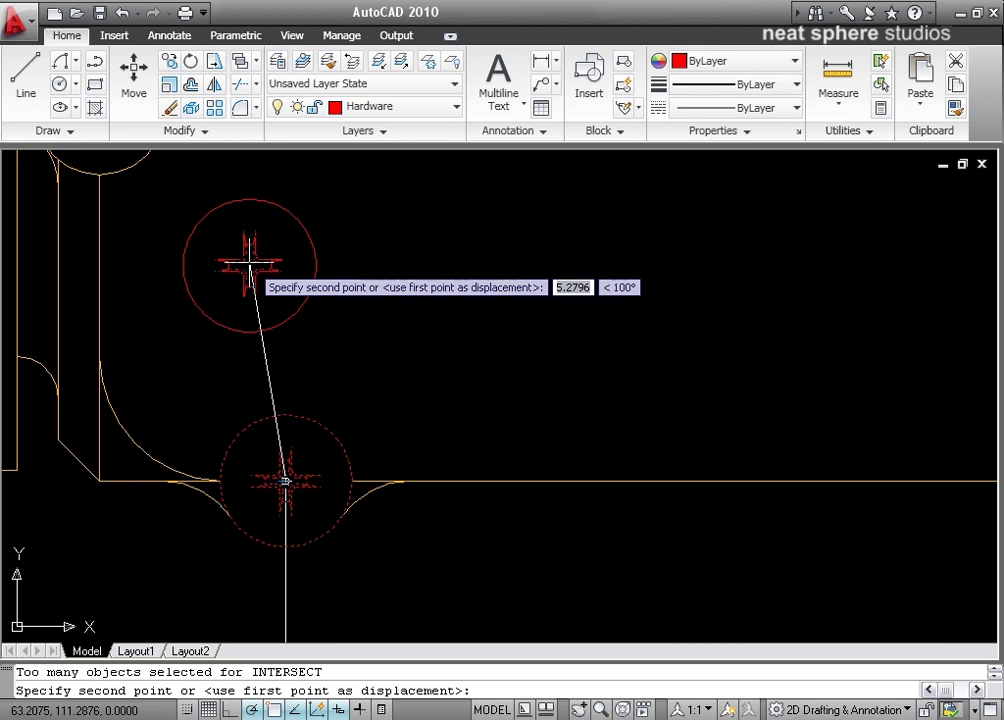
mouse_move(249, 265)
middle_down()
mouse_move(275, 334)
mouse_move(445, 548)
middle_up()
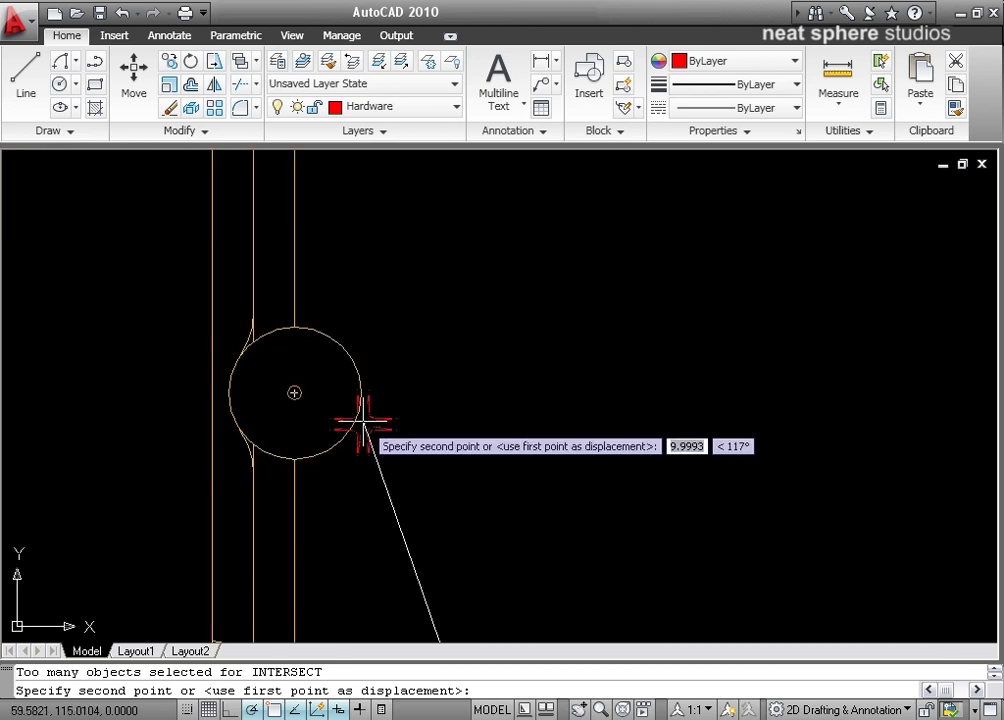
click(293, 393)
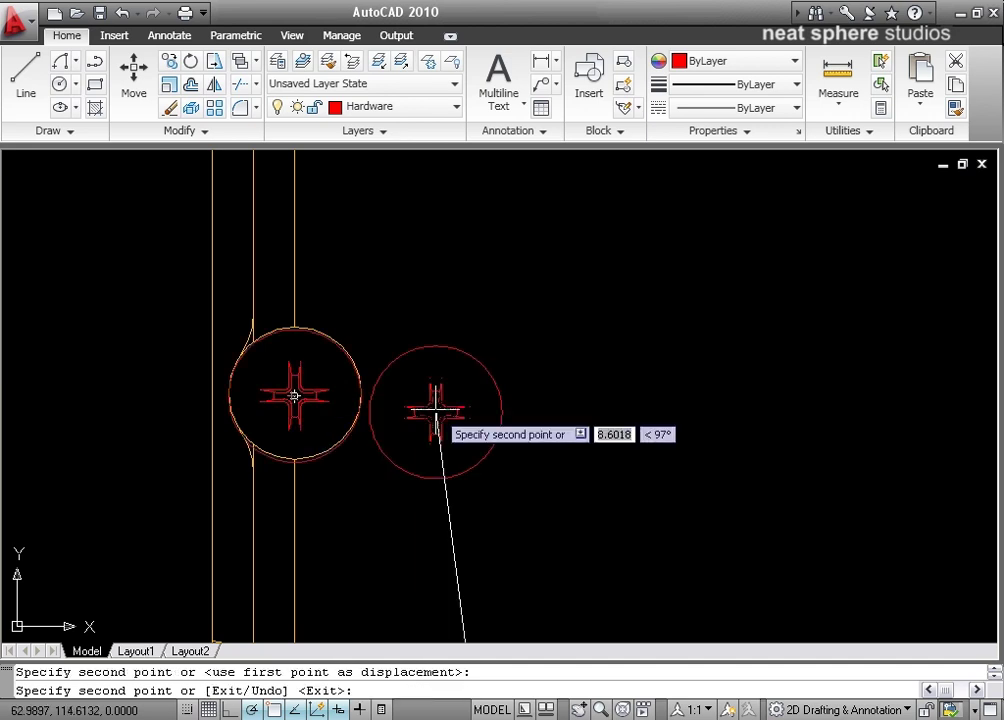
key(Escape)
click(317, 459)
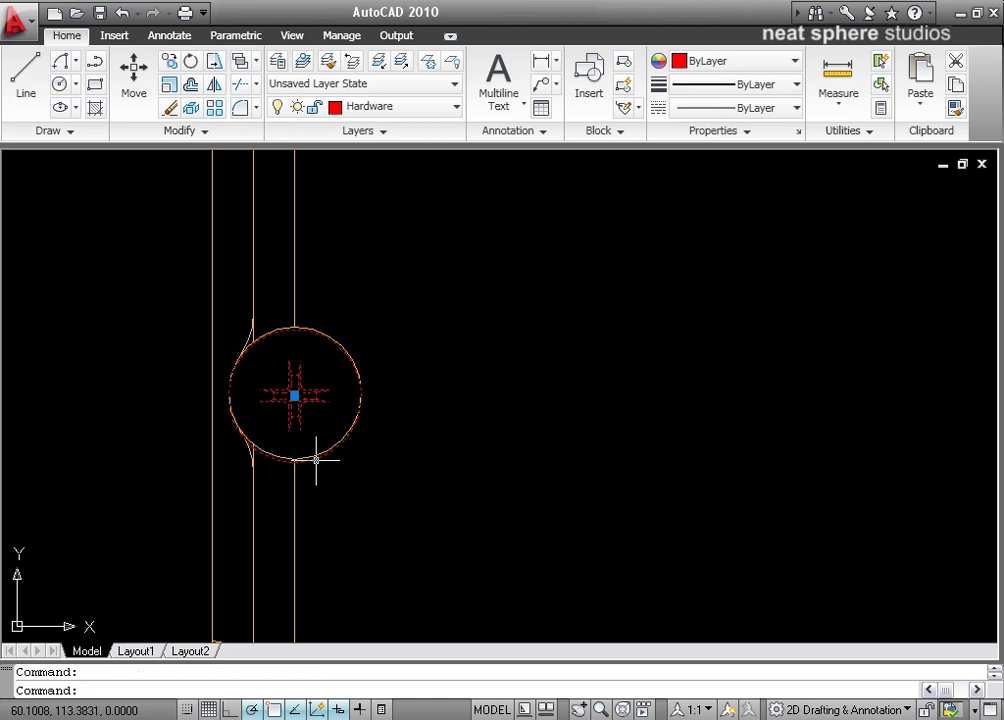
key(Delete)
Shorten the vertical projection line below the screw head by stretching its upper endpoint down to the line's midpoint
mouse_move(450, 524)
middle_down()
mouse_move(372, 365)
mouse_move(315, 212)
middle_up()
scroll(333, 470, down, 6)
mouse_move(340, 480)
middle_down()
mouse_move(364, 527)
mouse_move(336, 363)
mouse_move(336, 405)
middle_up()
scroll(336, 405, up, 3)
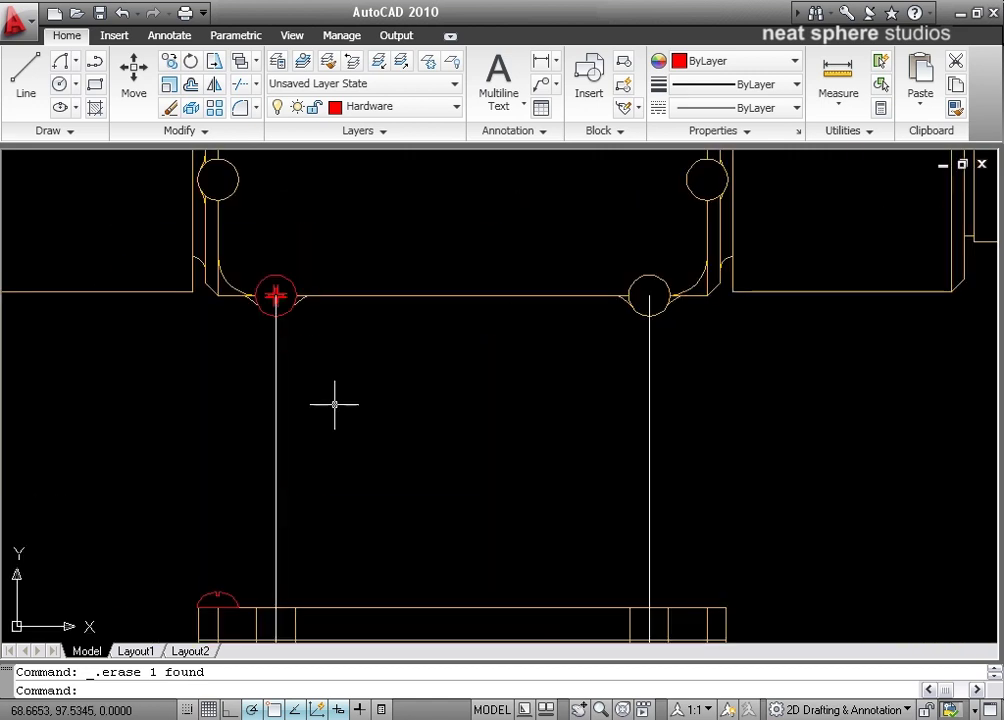
click(275, 383)
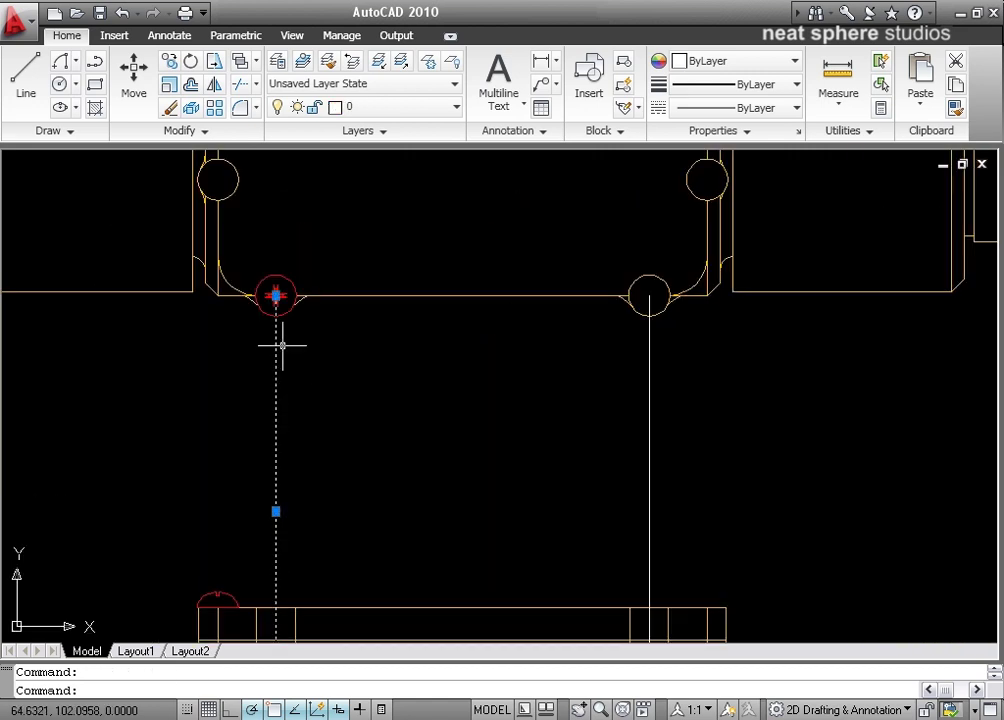
click(276, 295)
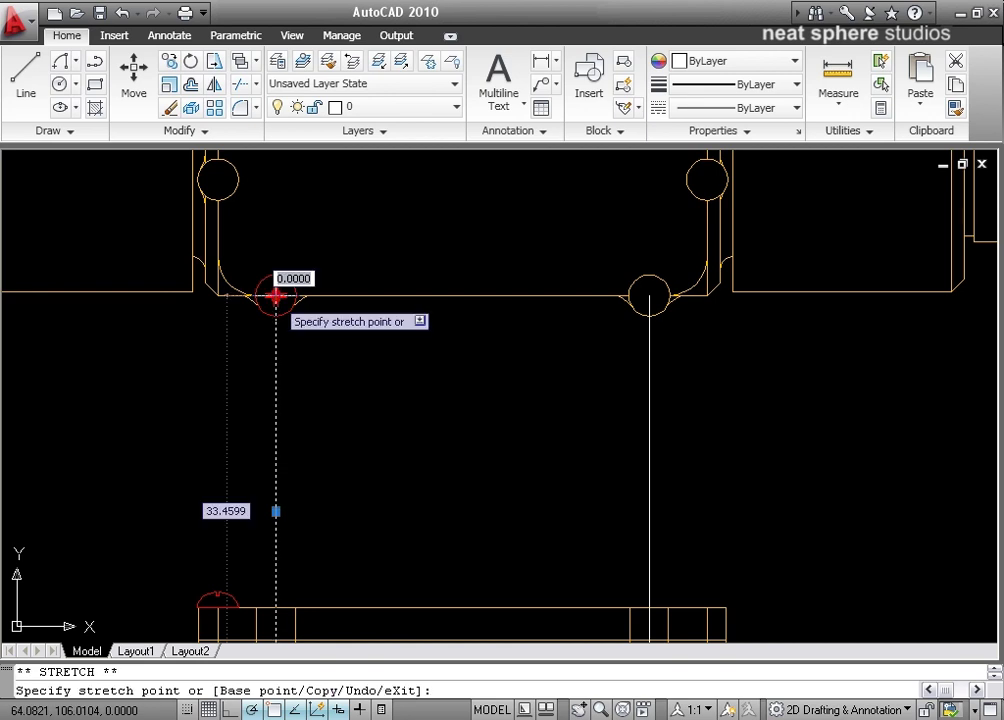
click(276, 511)
Copy the screw head from its center at the lower-left hole to the center of the left-middle hole
middle_drag(242, 354, 244, 460)
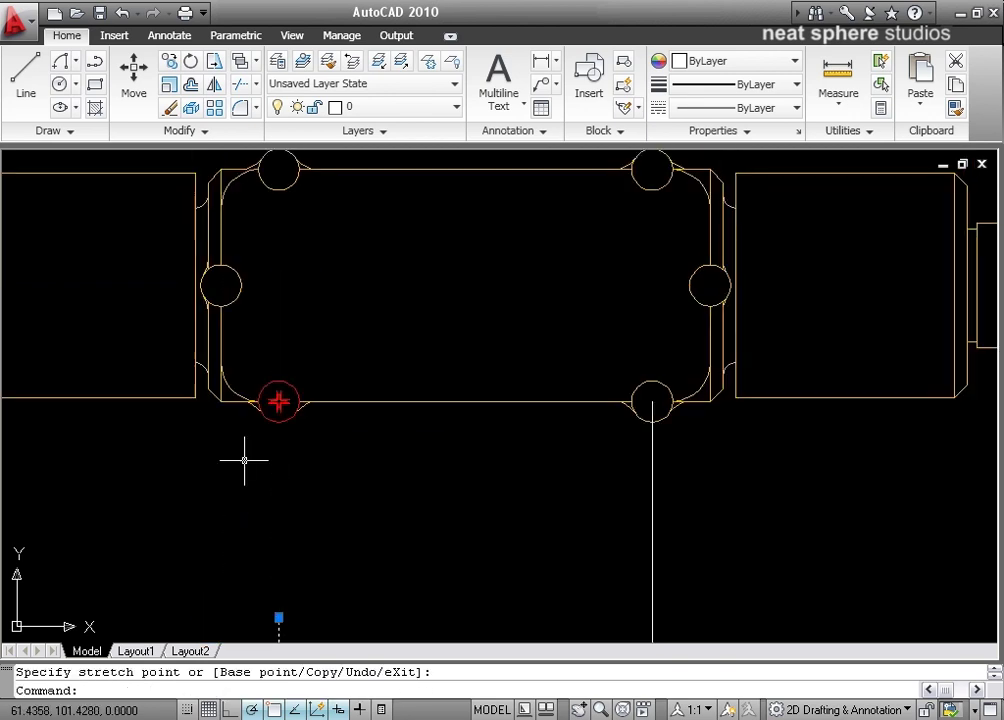
scroll(244, 460, up, 3)
scroll(246, 456, up, 1)
middle_drag(368, 363, 316, 565)
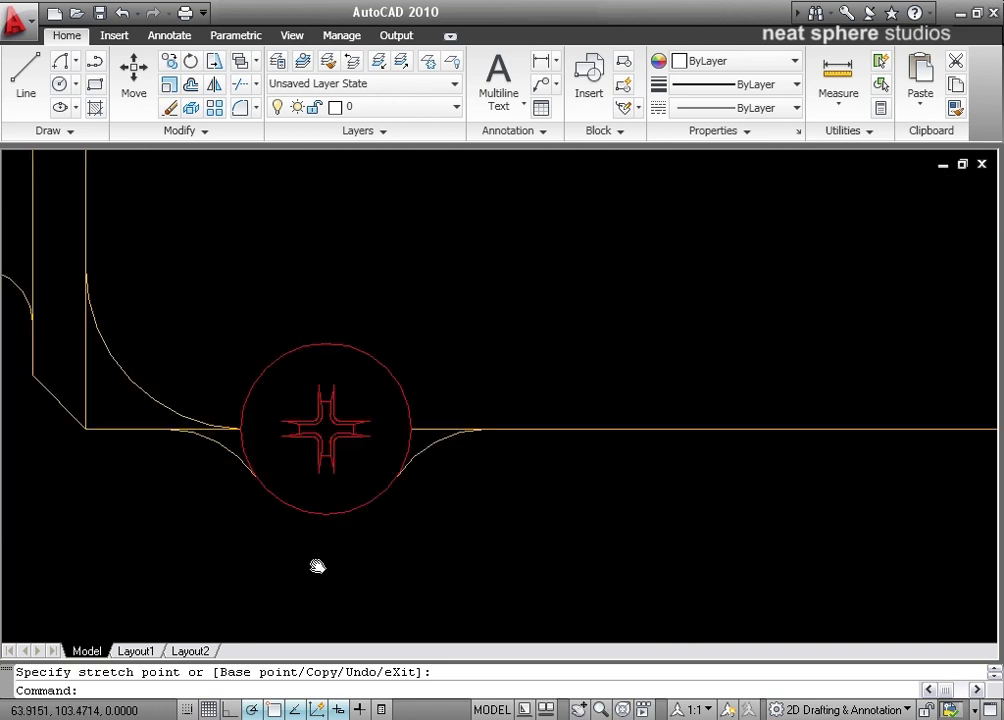
click(168, 62)
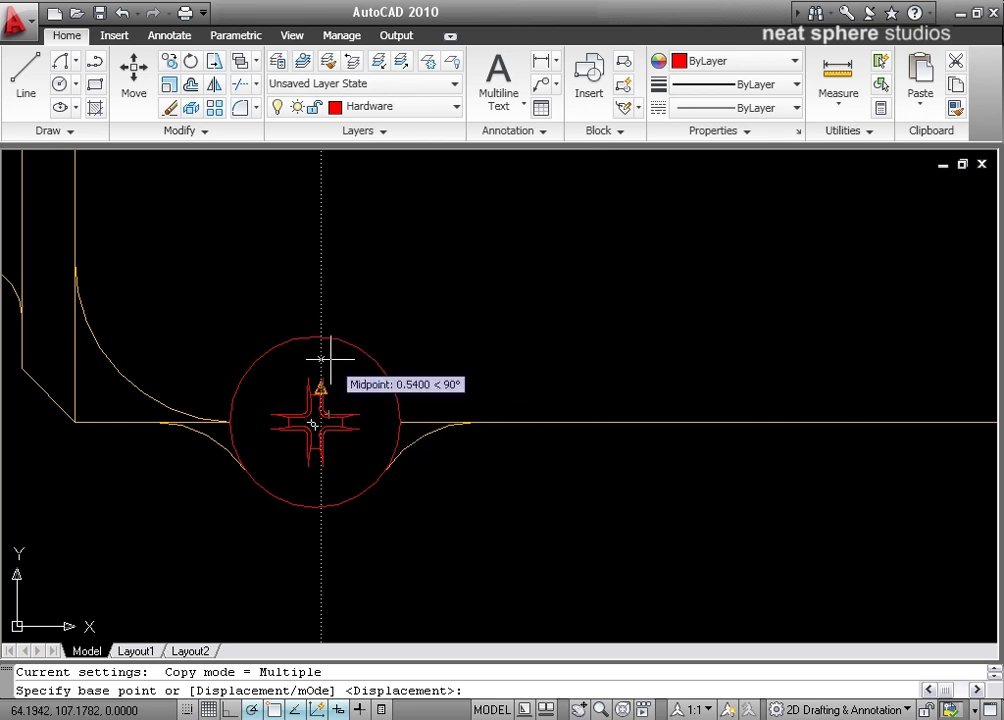
key(Escape)
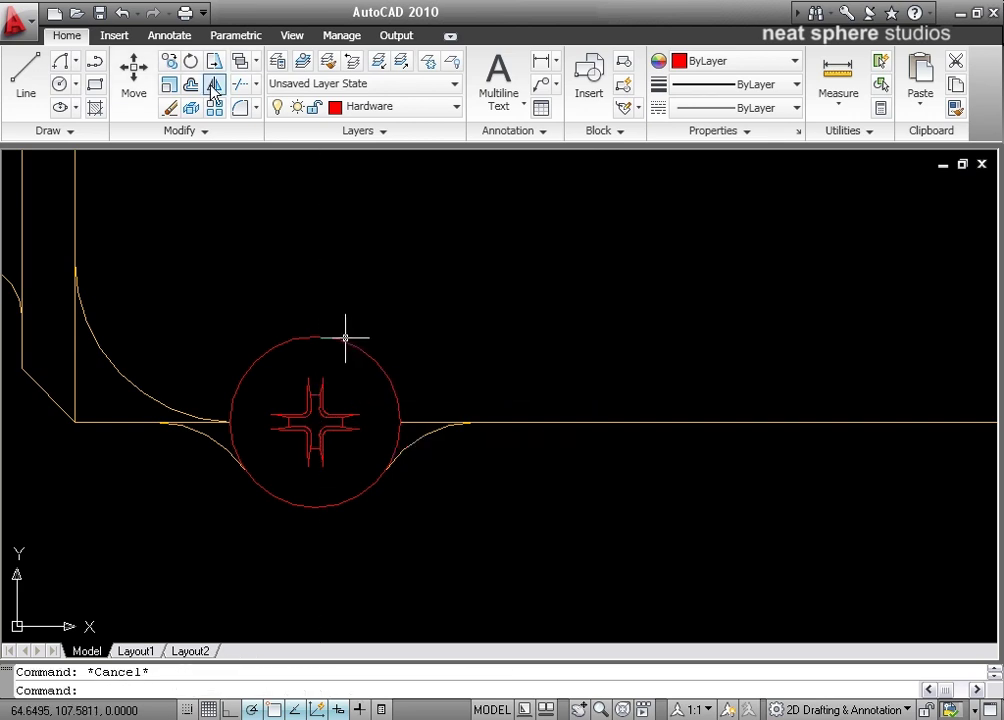
click(168, 62)
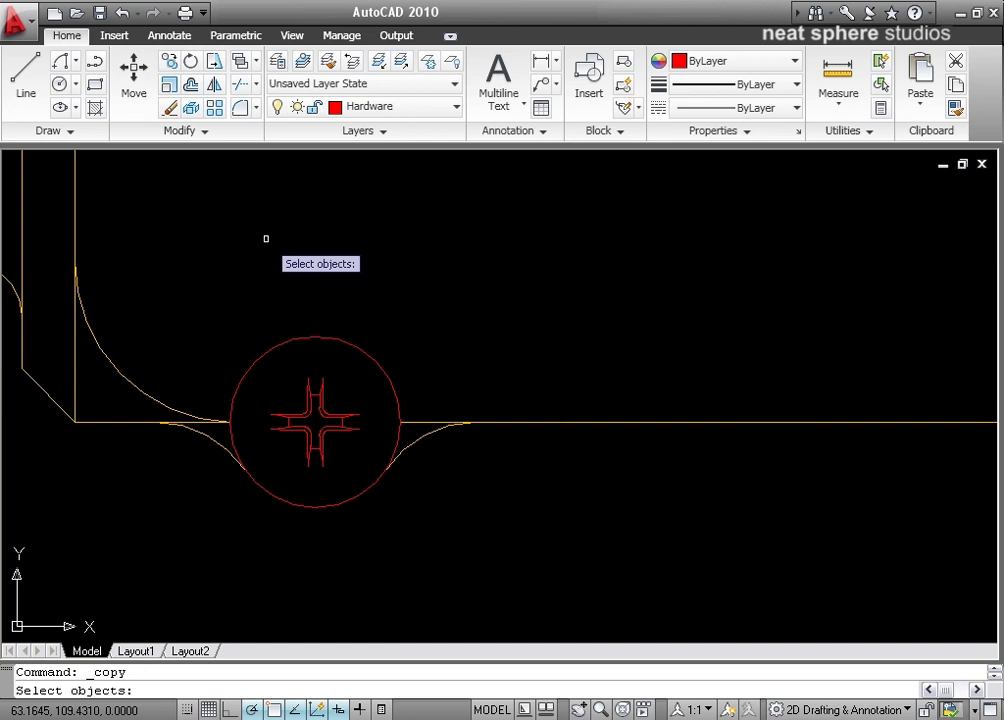
click(365, 350)
key(Return)
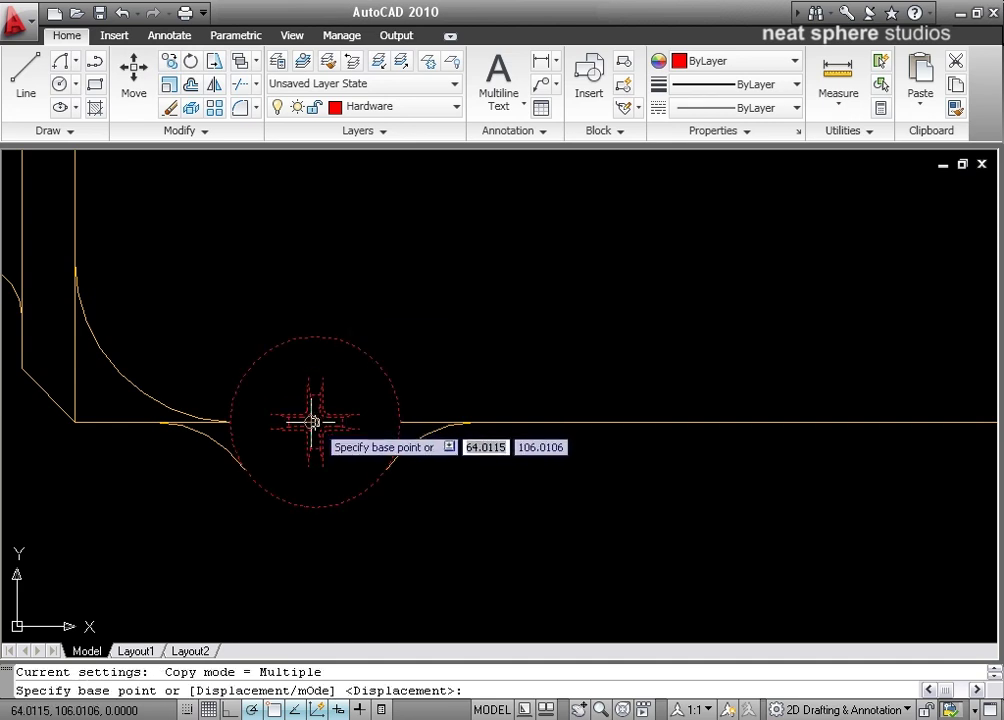
scroll(316, 424, up, 5)
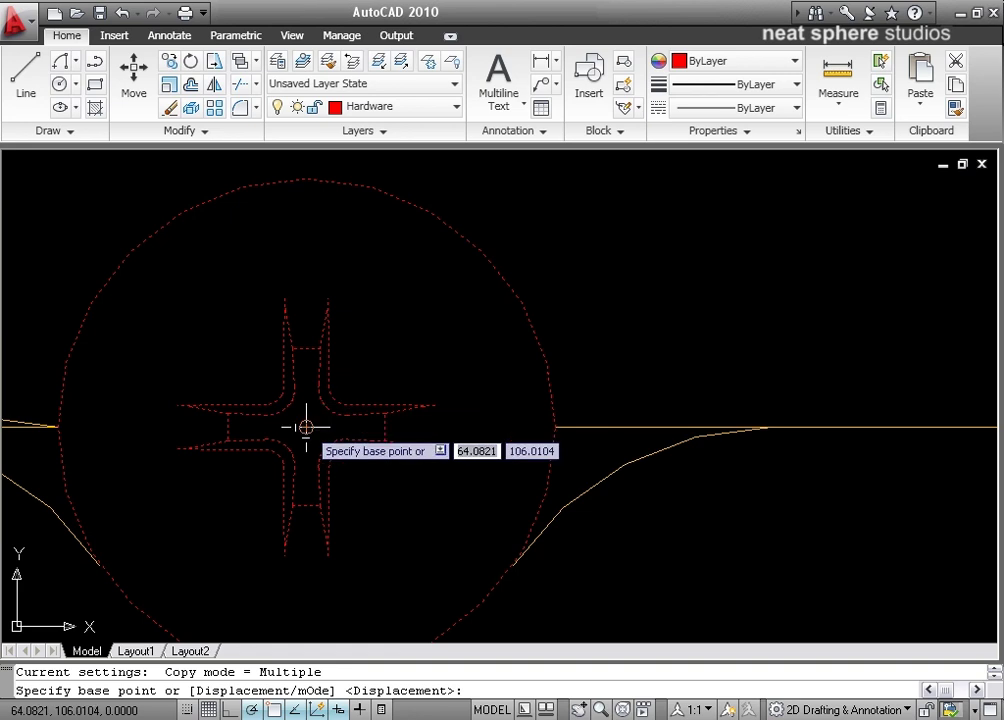
click(306, 427)
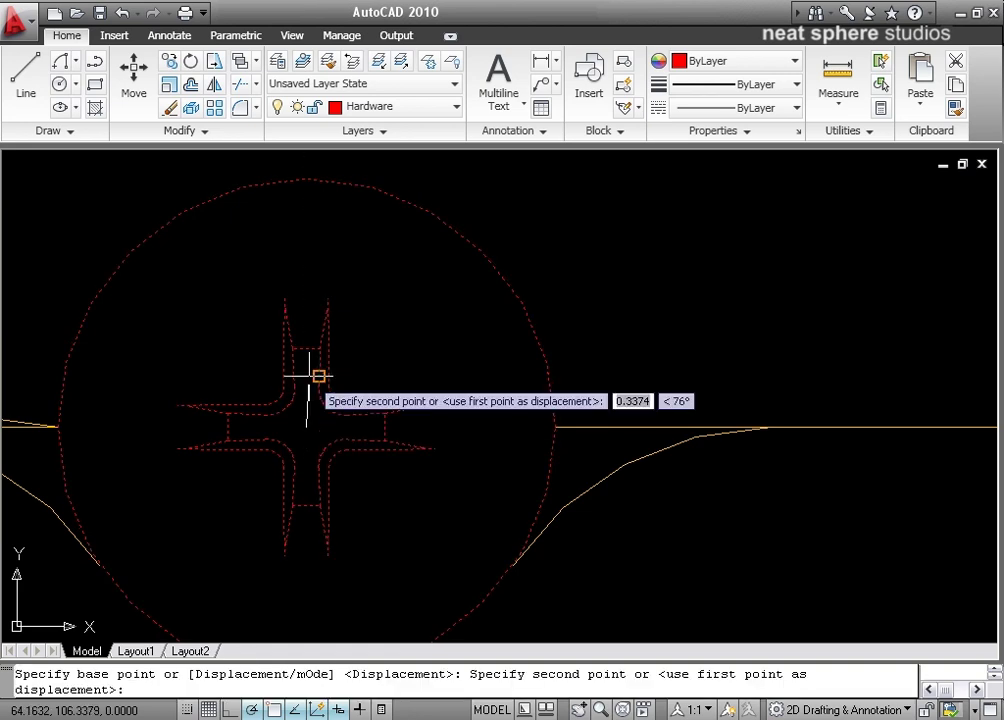
scroll(310, 390, down, 4)
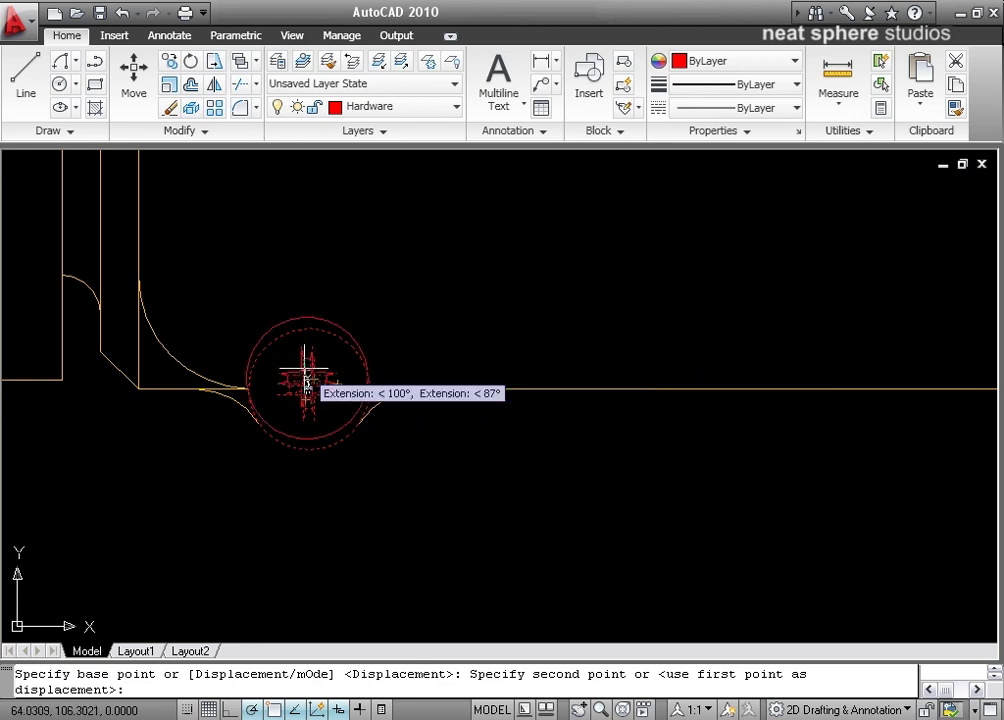
middle_drag(310, 207, 328, 439)
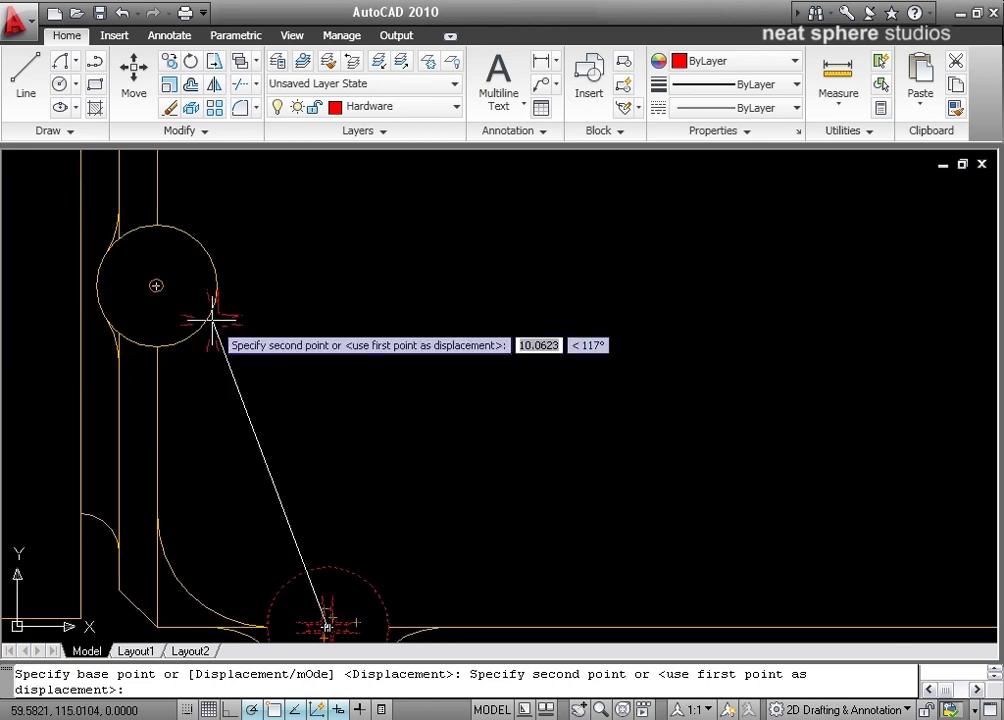
click(155, 286)
Place further copies of the screw head at the centers of the upper-left, upper-right and right-middle holes
mouse_move(303, 250)
middle_down()
mouse_move(297, 278)
mouse_move(347, 509)
middle_up()
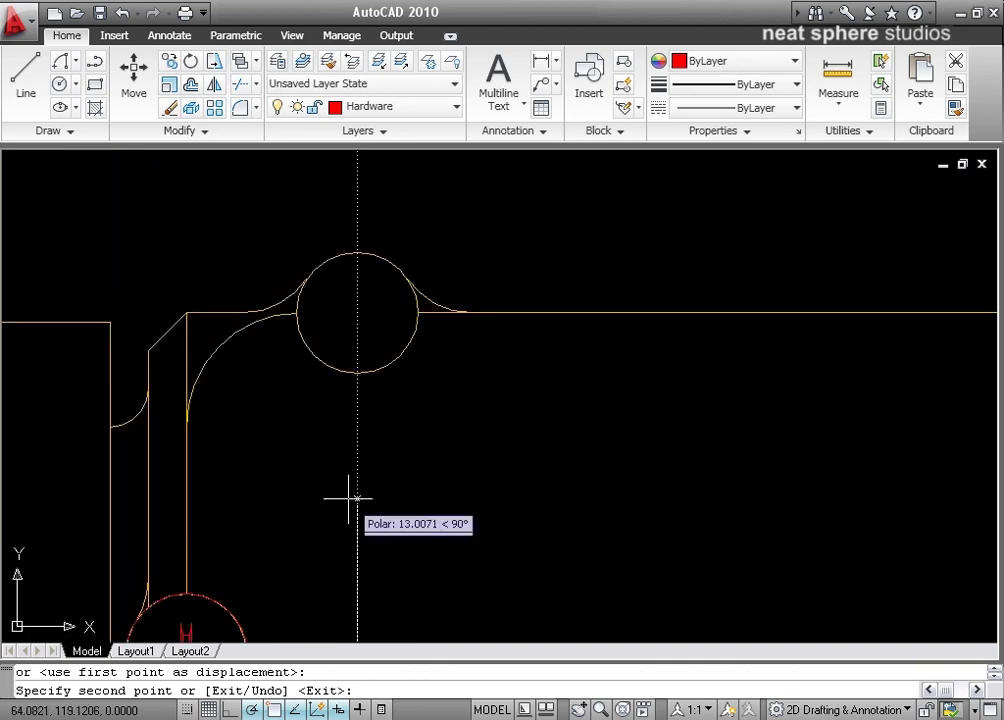
click(357, 313)
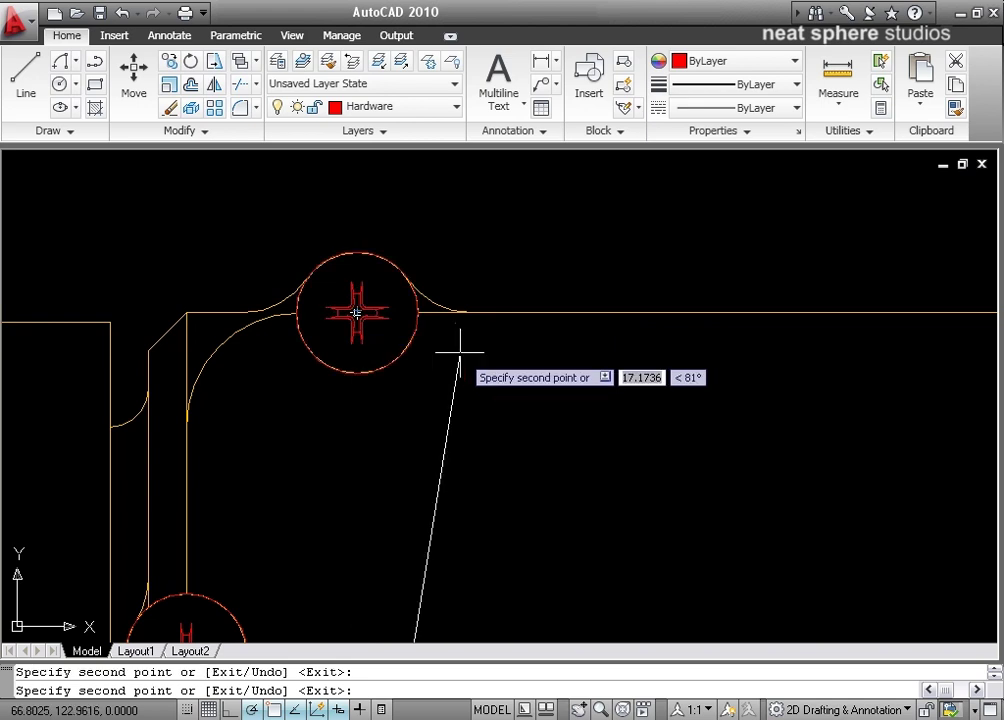
middle_drag(811, 421, 163, 408)
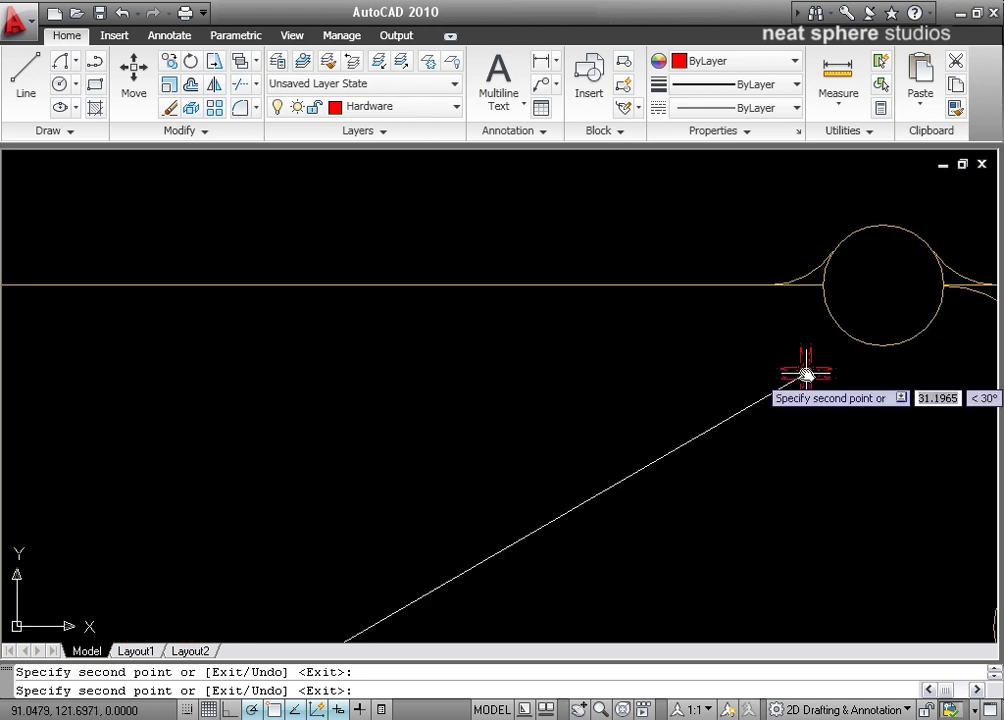
middle_drag(806, 374, 105, 529)
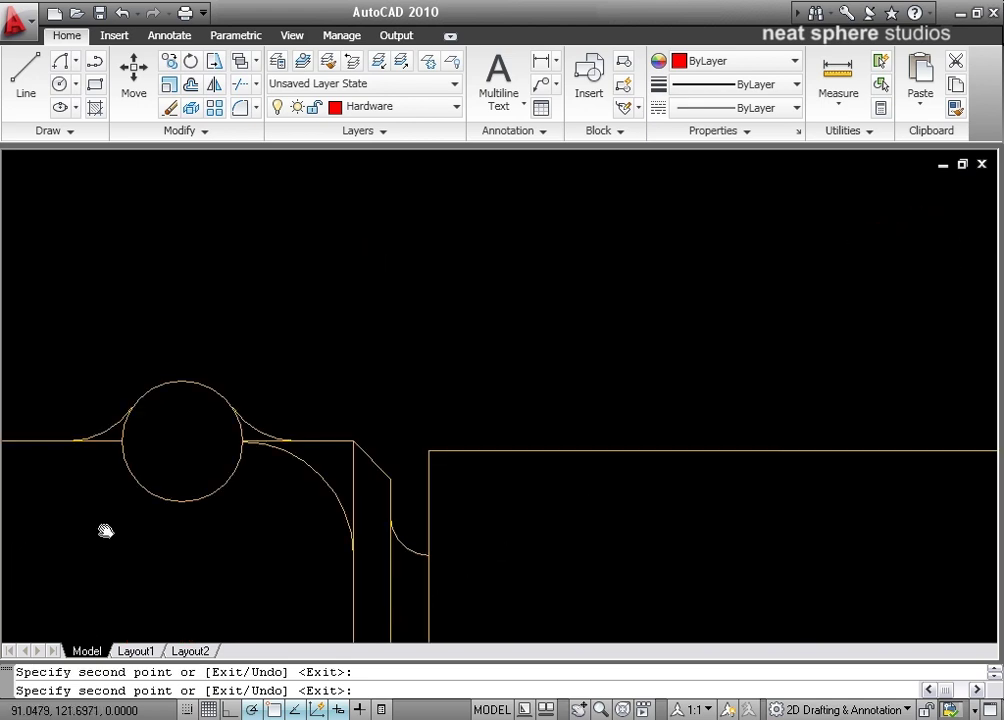
click(176, 441)
middle_drag(220, 551, 289, 268)
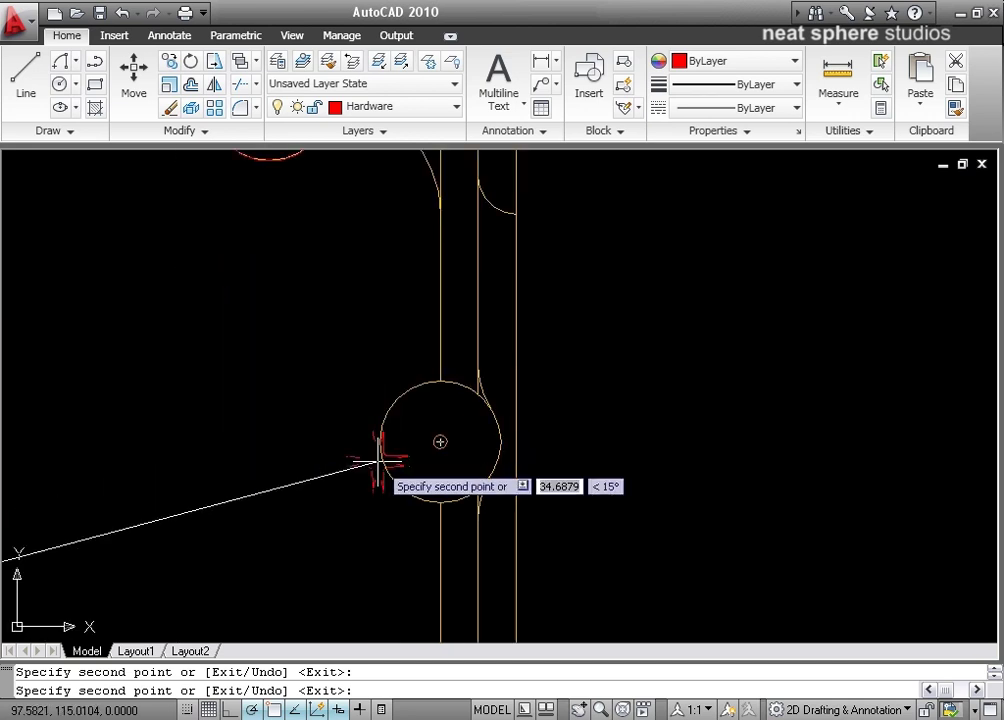
click(440, 441)
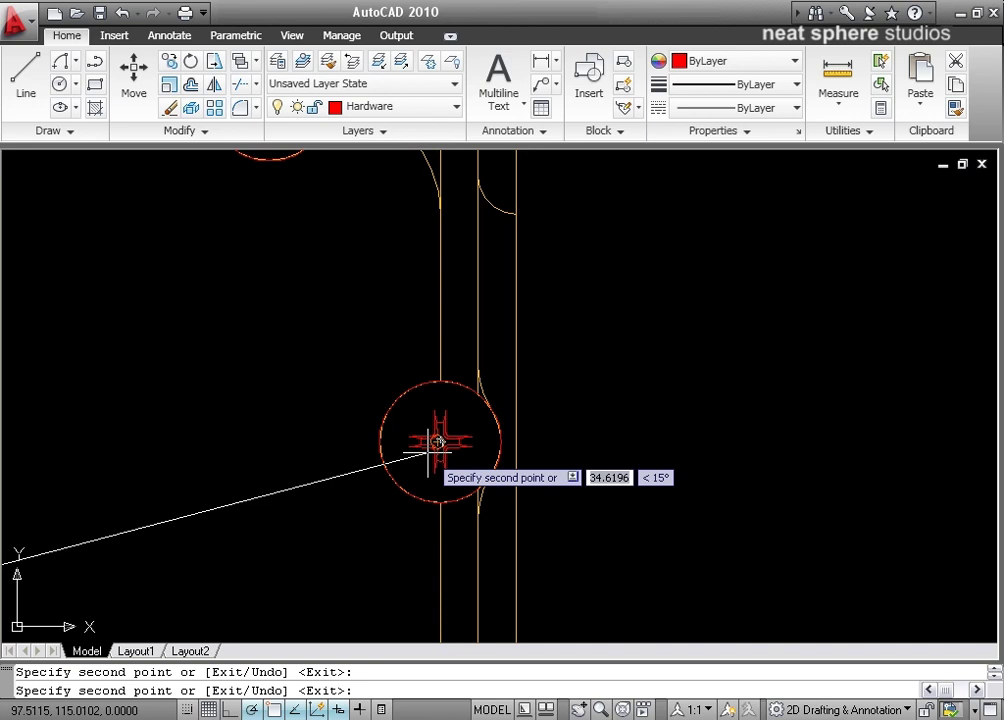
Try to place another copy of the screw head at the center of the lower-right hole
middle_drag(320, 542, 291, 211)
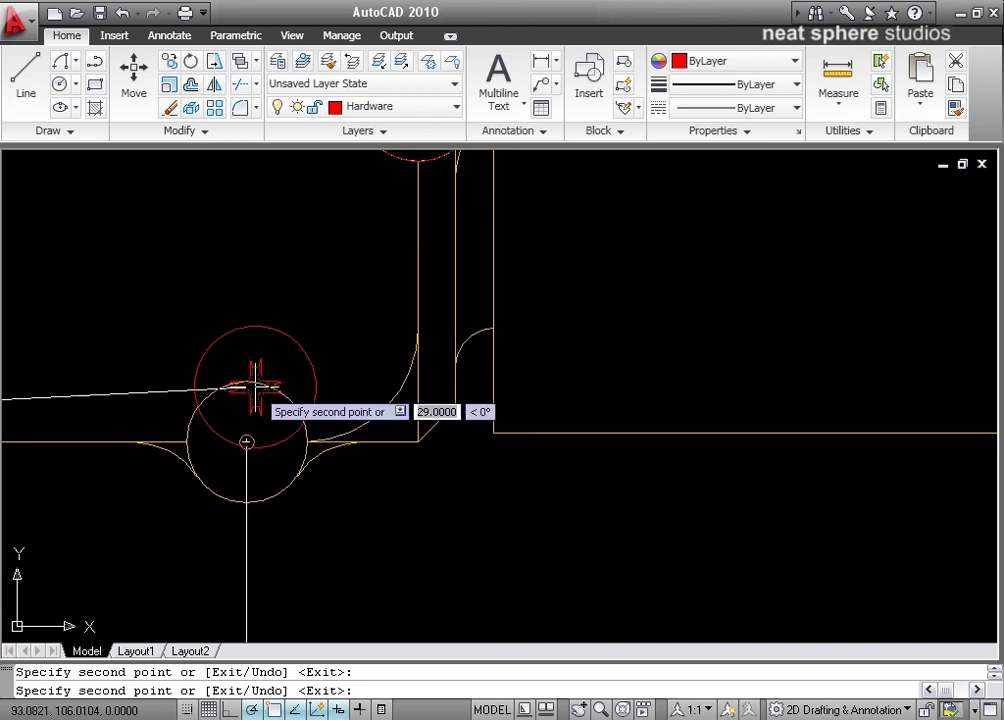
click(246, 438)
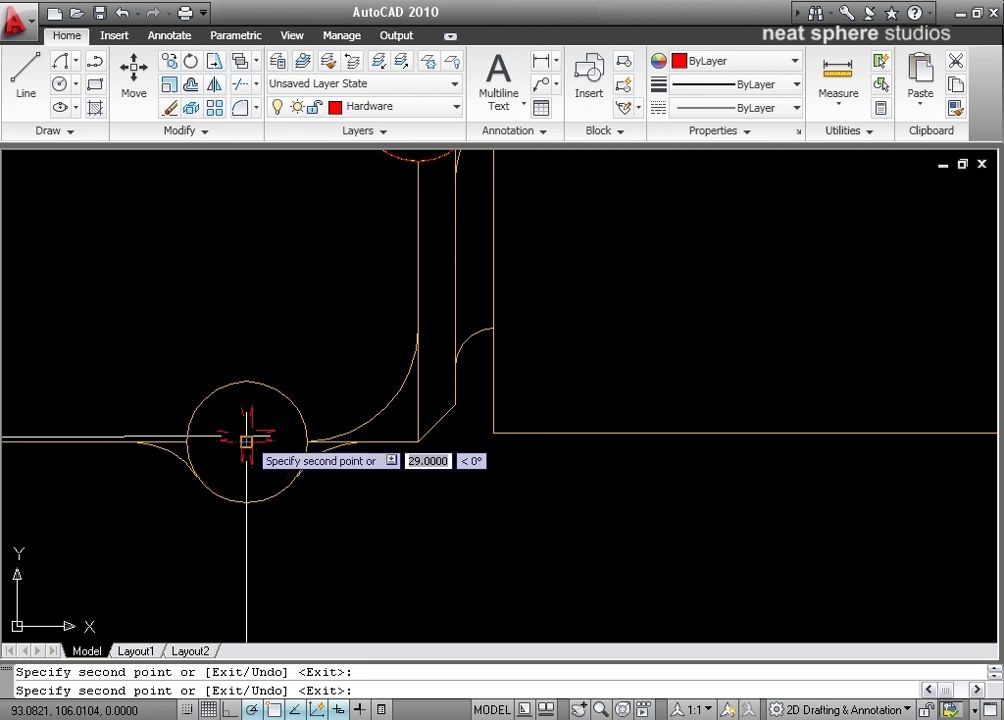
key(Escape)
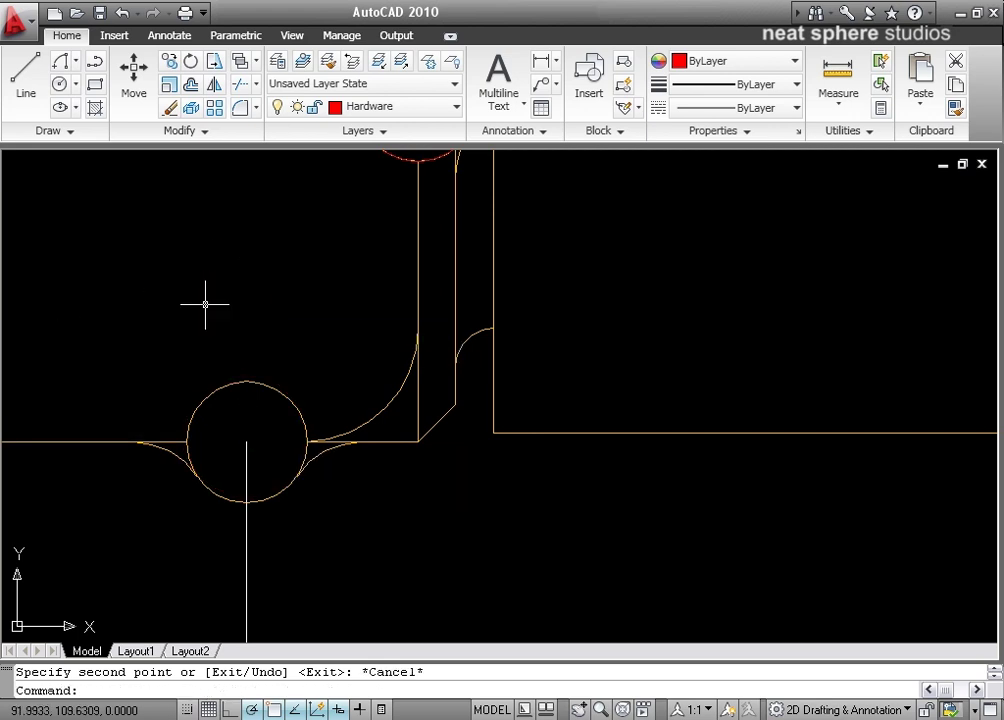
Shorten the vertical projection line below the lower-right hole by stretching its upper endpoint down to the line's midpoint
click(246, 535)
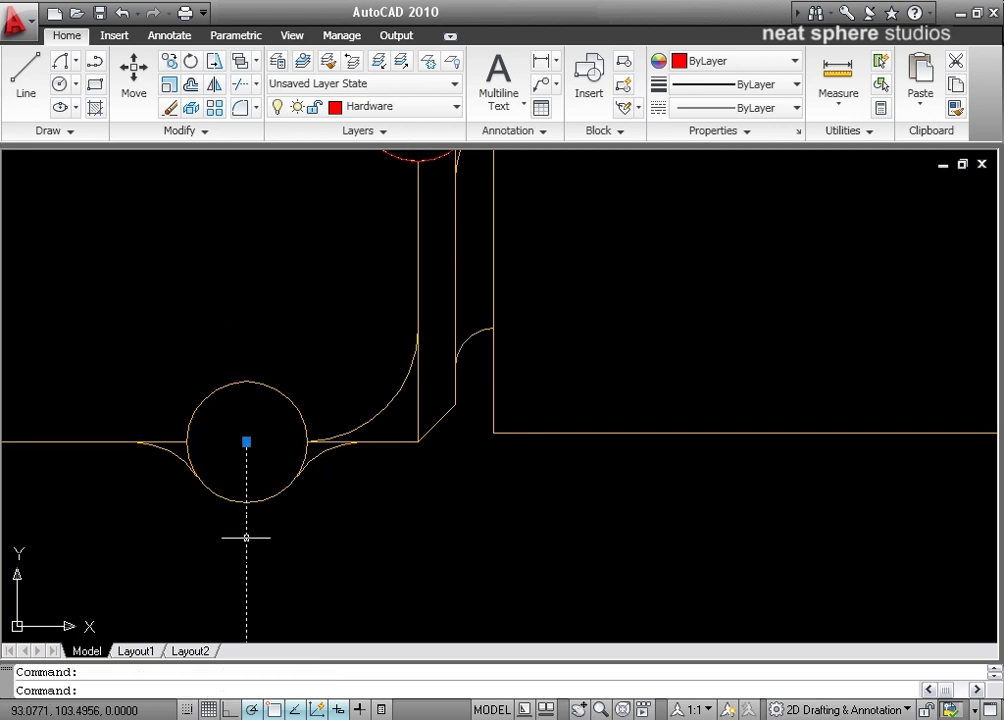
click(246, 440)
mouse_move(288, 530)
middle_down()
mouse_move(291, 215)
mouse_move(235, 414)
mouse_move(242, 504)
middle_up()
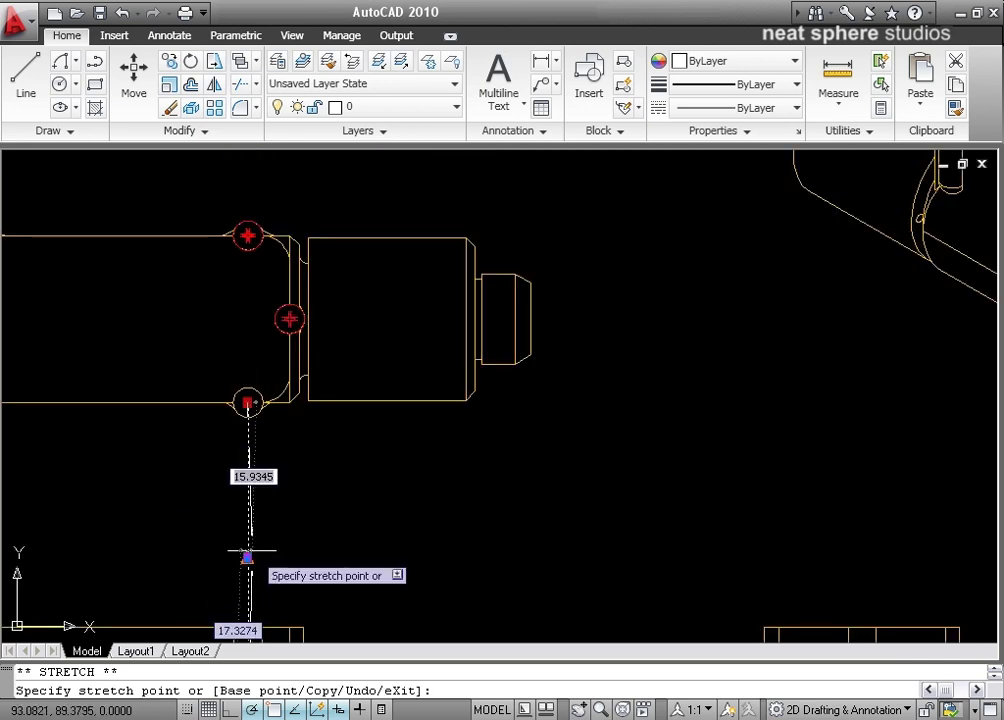
key(Escape)
key(Escape)
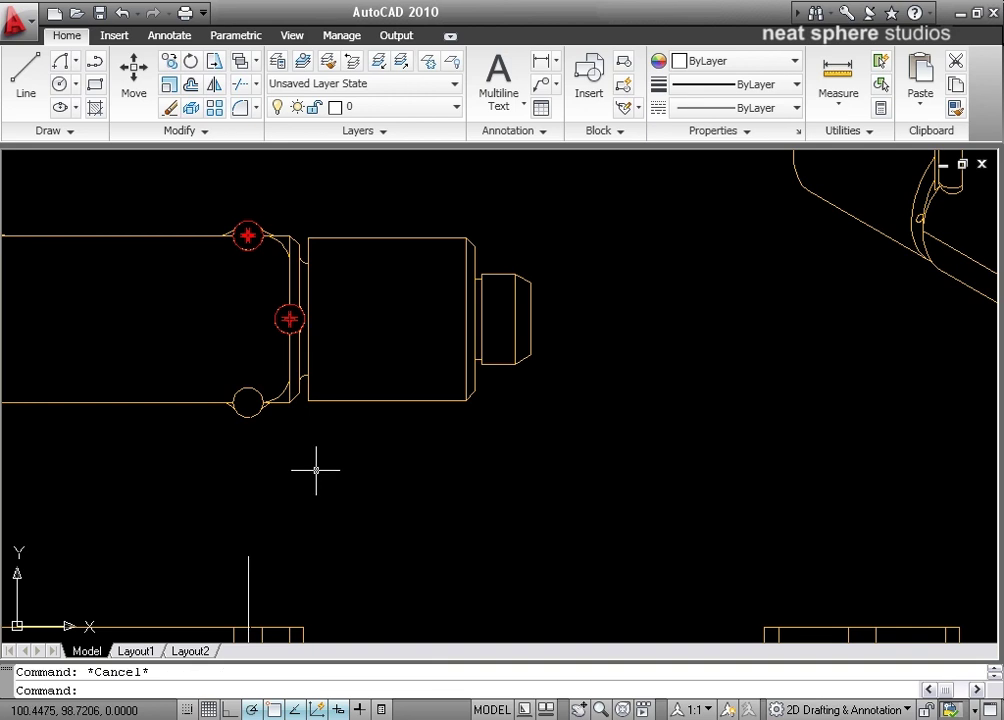
Copy the right-middle screw head in the top view from its center to the center of the lower-right hole
middle_drag(316, 469, 347, 518)
scroll(347, 518, up, 2)
scroll(347, 518, up, 2)
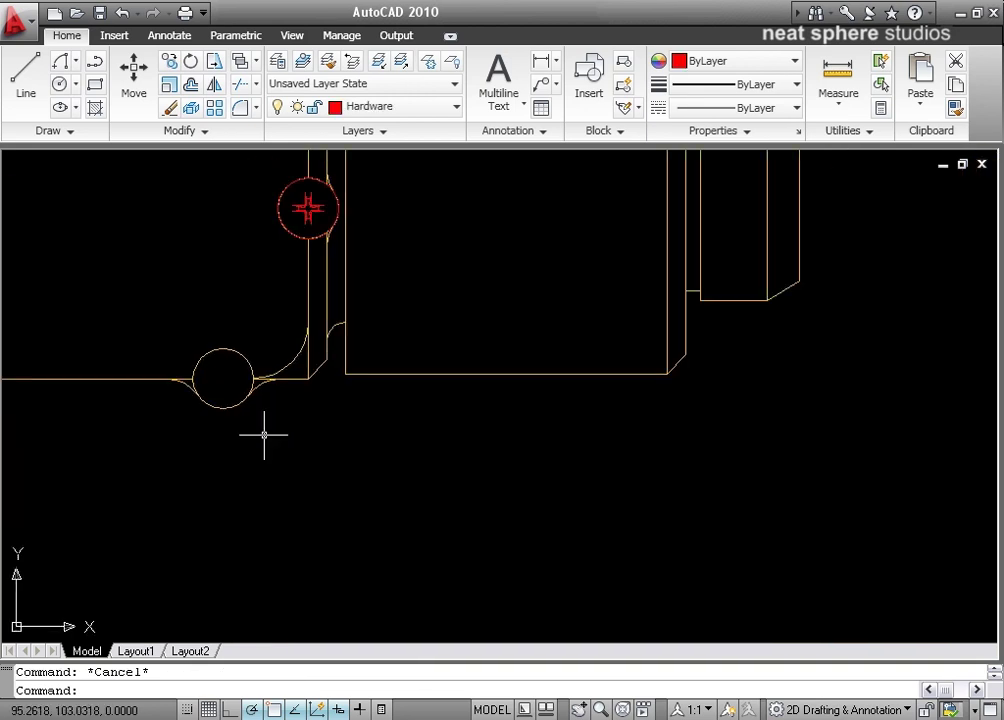
middle_drag(264, 435, 333, 505)
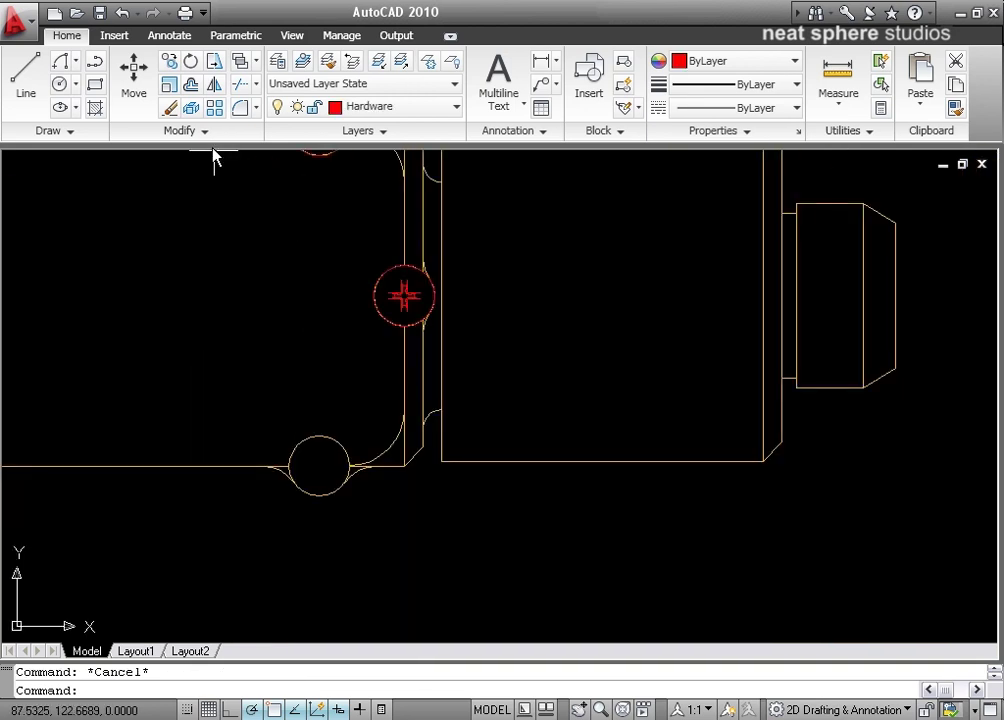
click(169, 61)
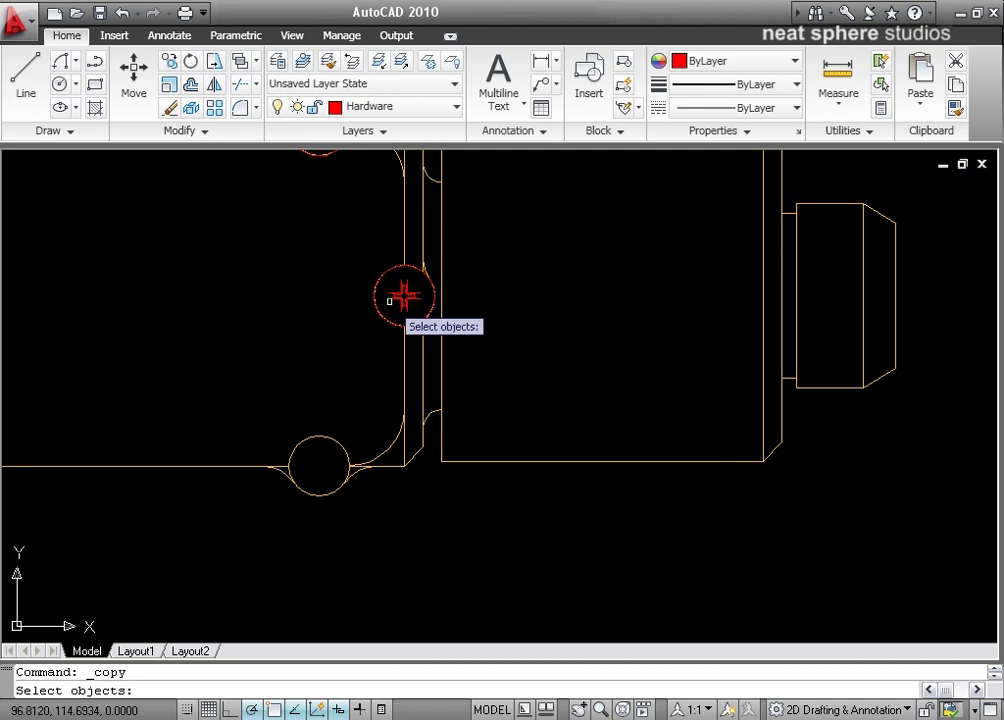
click(403, 295)
key(Return)
scroll(386, 316, up, 4)
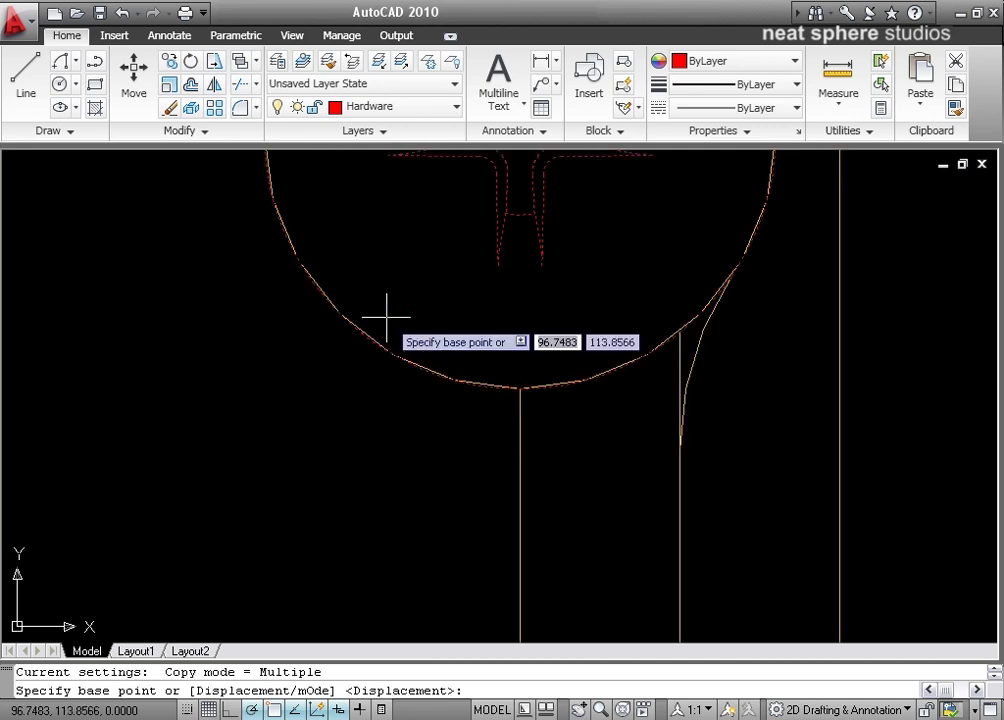
scroll(390, 297, down, 2)
middle_drag(390, 297, 217, 558)
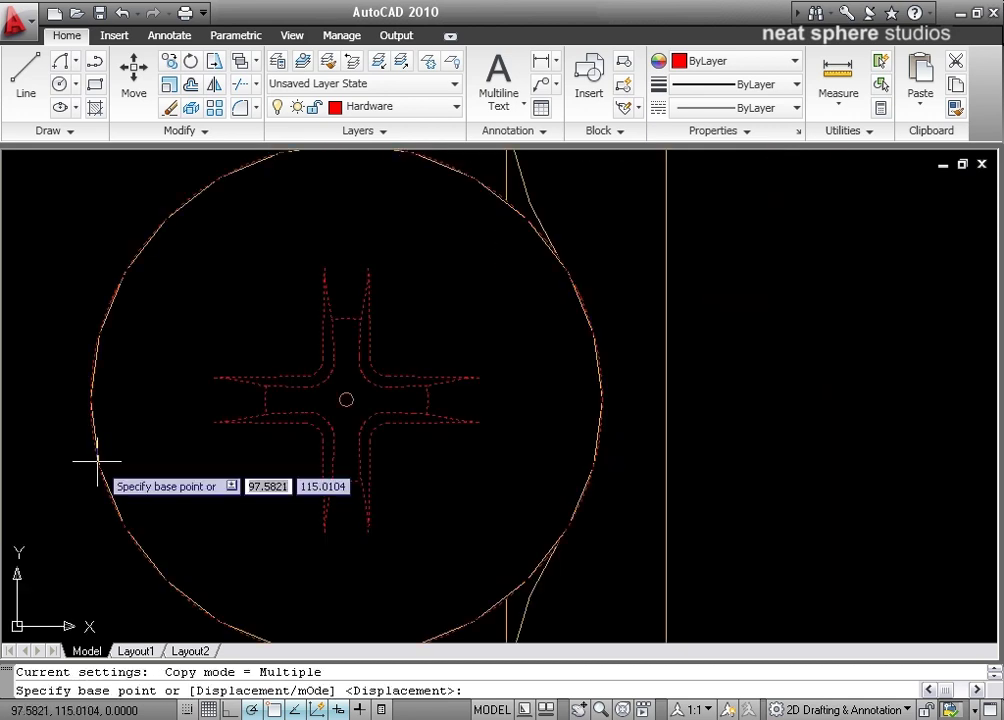
scroll(347, 395, up, 1)
click(347, 398)
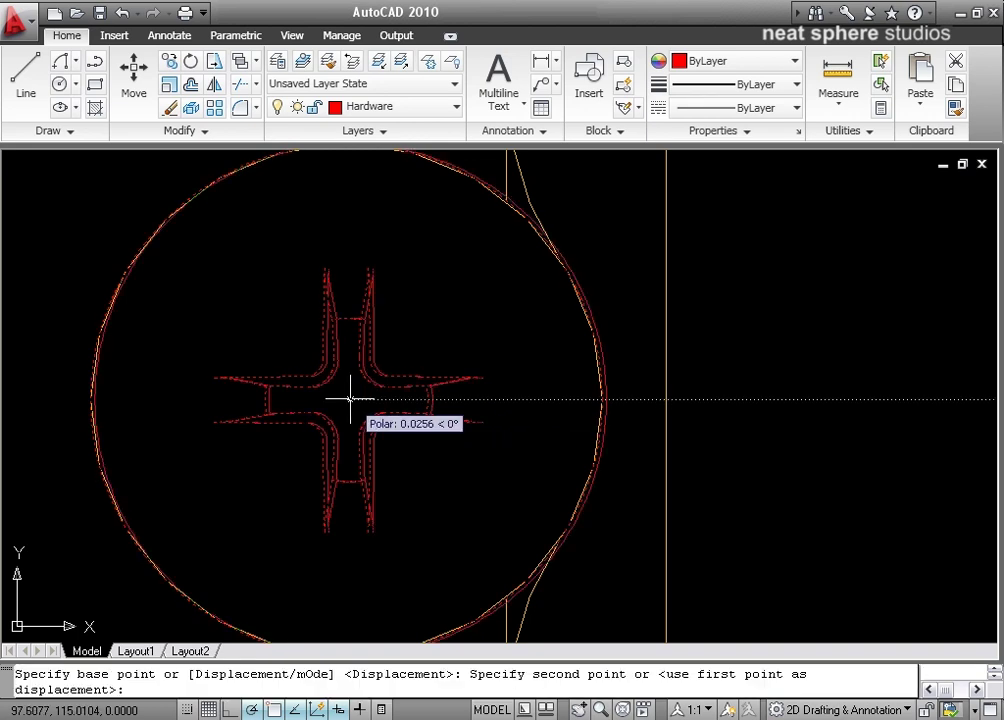
middle_drag(184, 466, 425, 250)
scroll(425, 250, down, 5)
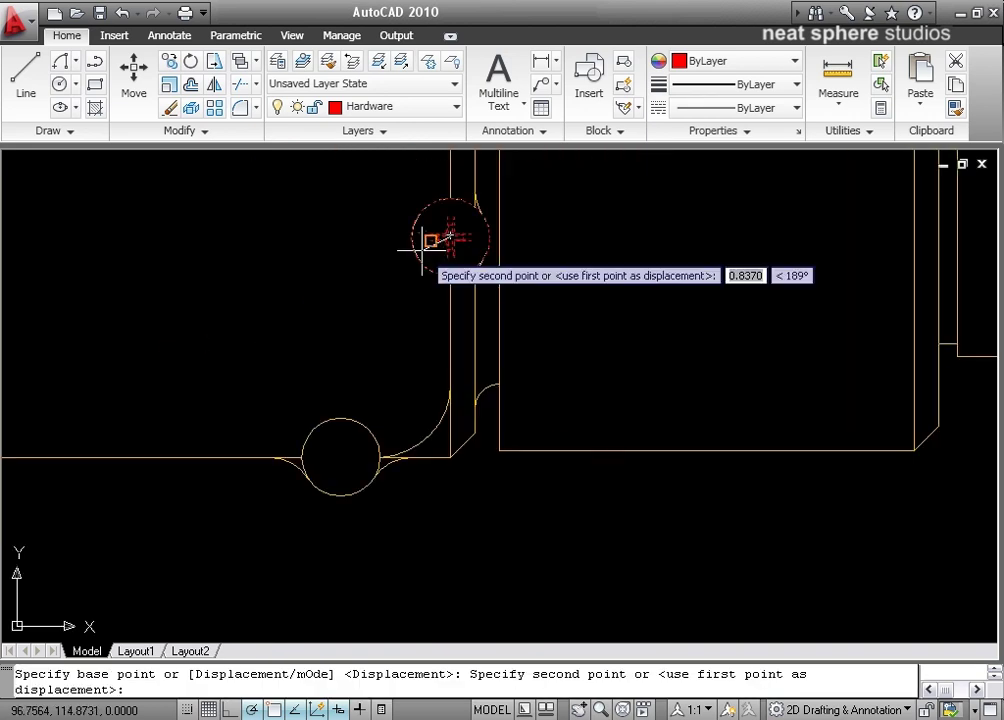
middle_drag(370, 437, 352, 309)
scroll(340, 315, up, 3)
scroll(325, 315, up, 2)
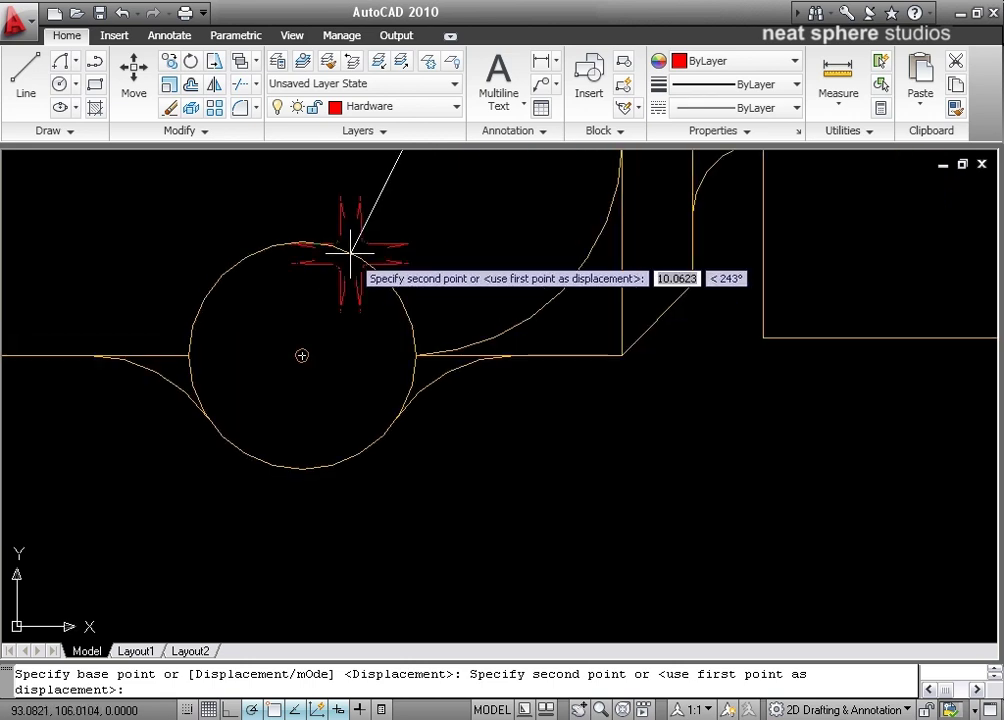
click(302, 355)
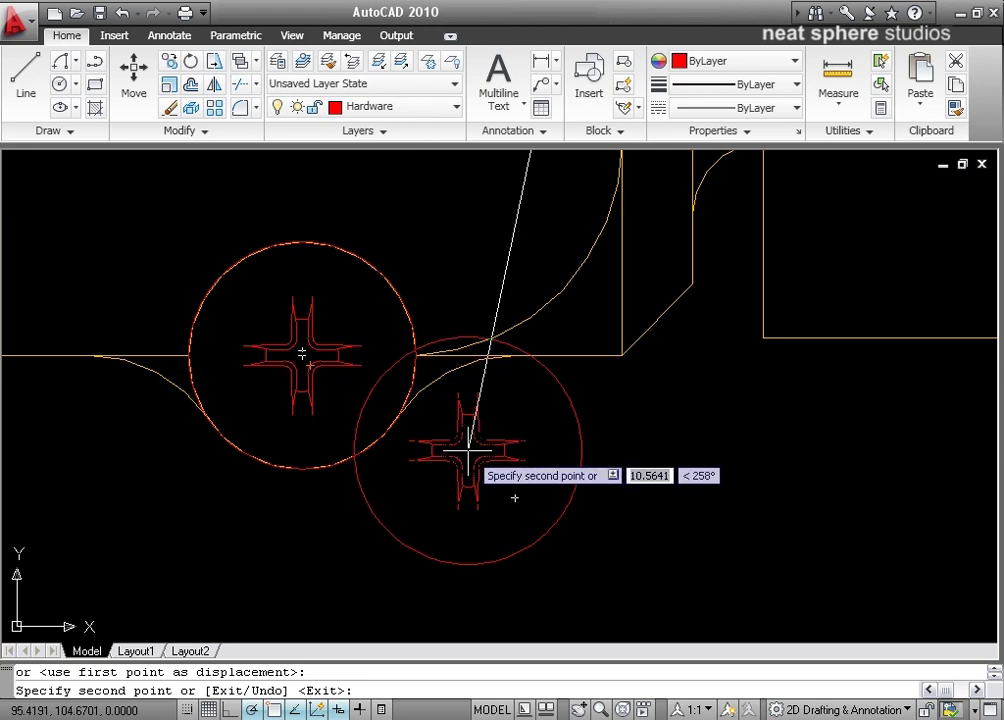
key(Escape)
Erase the two vertical projection lines that cross the cover's top edge in the front view
mouse_move(141, 489)
middle_down()
mouse_move(370, 415)
mouse_move(322, 229)
middle_up()
scroll(370, 415, down, 4)
scroll(320, 399, down, 3)
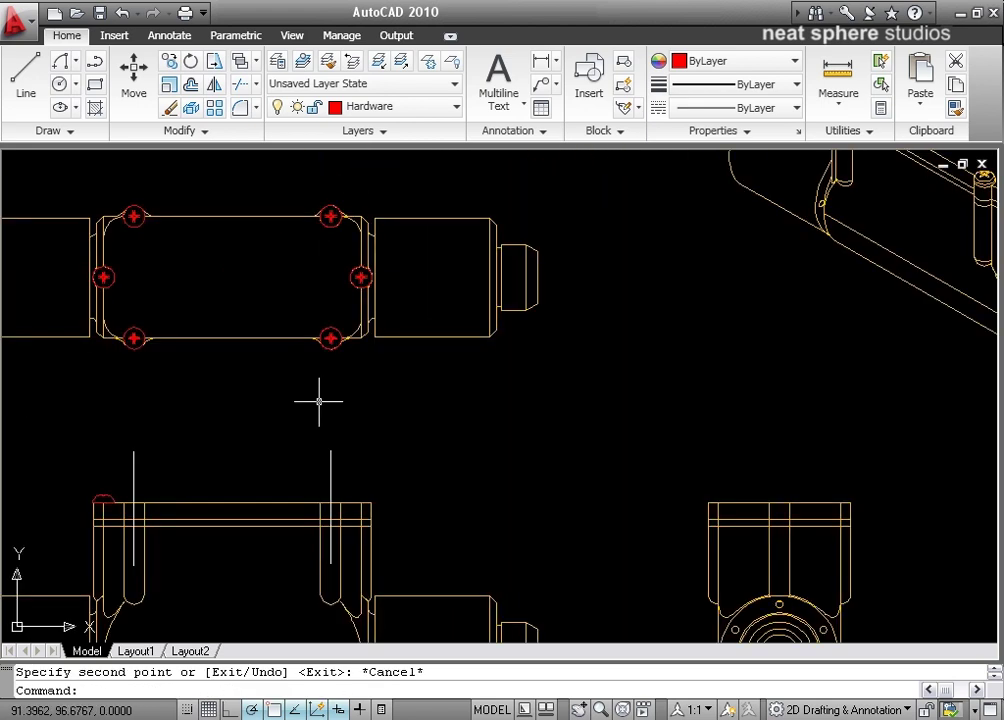
scroll(294, 419, up, 2)
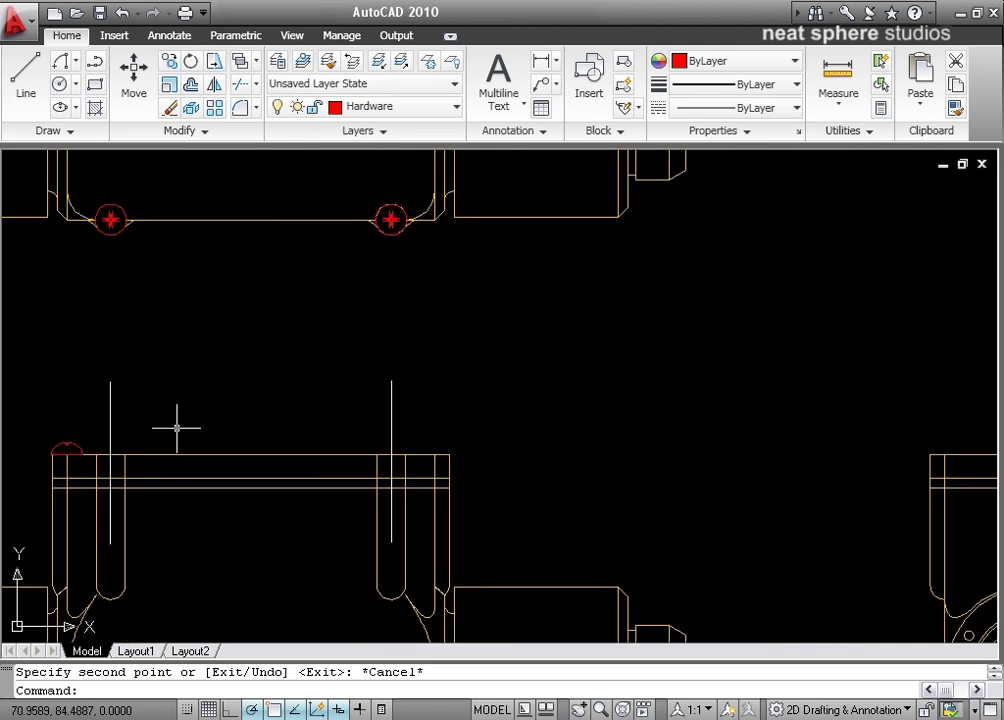
middle_drag(180, 427, 316, 414)
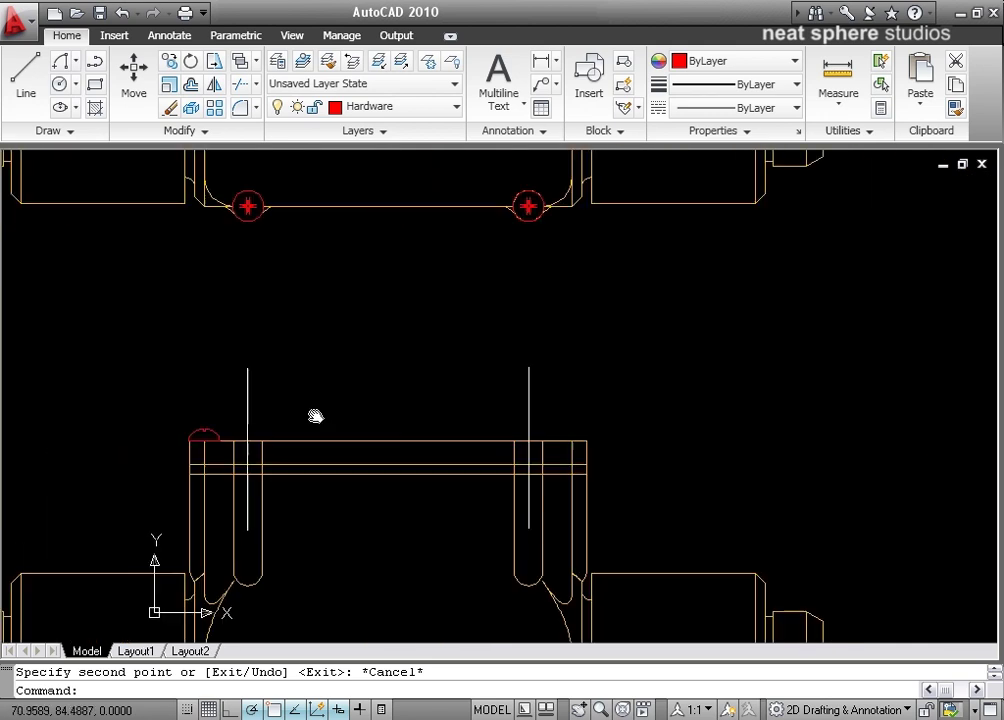
click(245, 409)
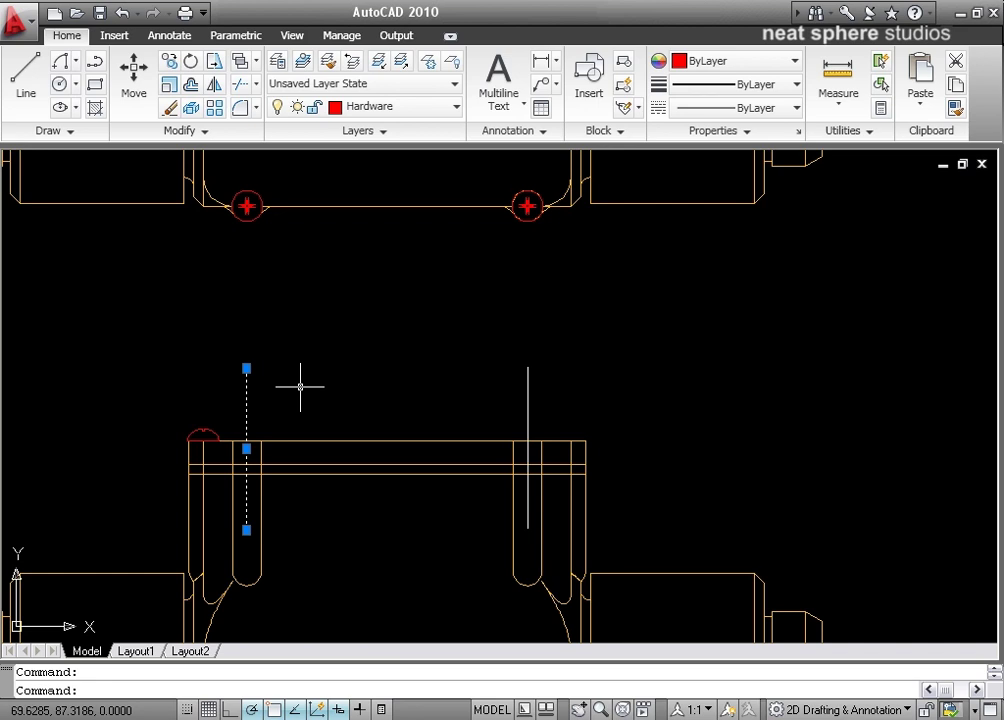
key(Delete)
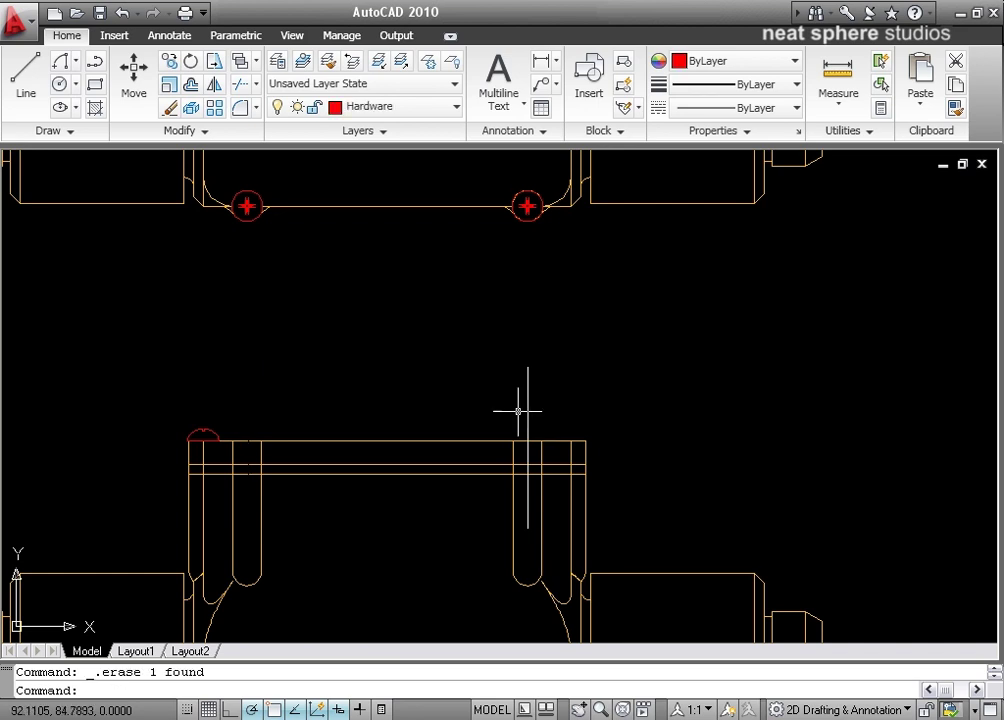
click(527, 410)
key(Delete)
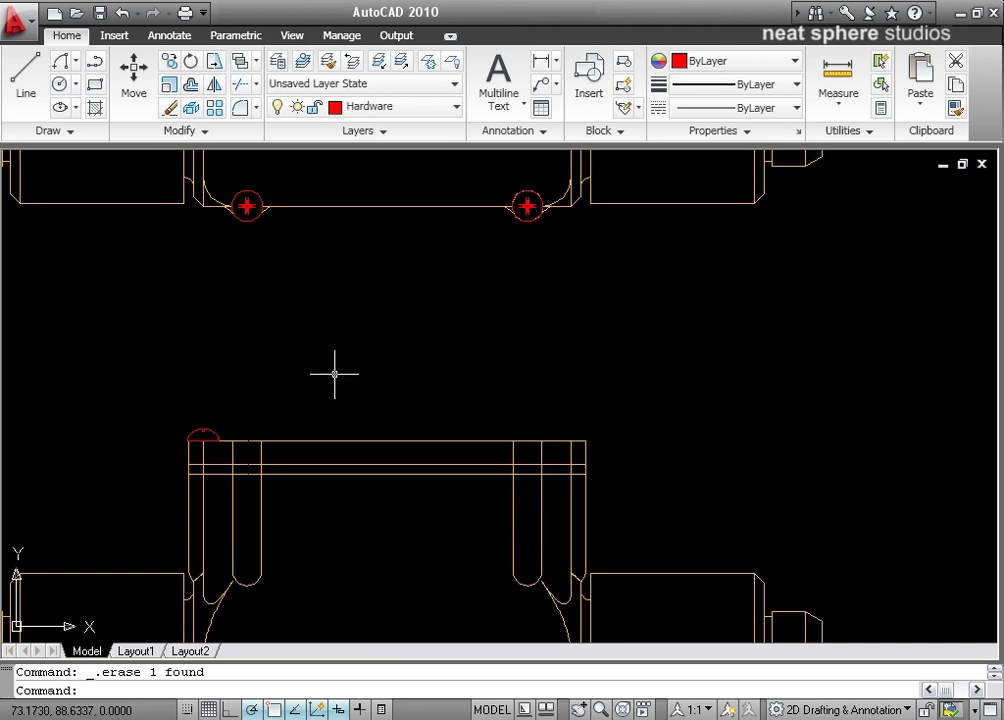
Examine the screw head's side profile at the left end of the front view's cover and its position relative to the top view
scroll(218, 410, up, 3)
scroll(218, 410, up, 2)
middle_drag(152, 500, 264, 377)
scroll(266, 377, up, 4)
scroll(266, 377, up, 1)
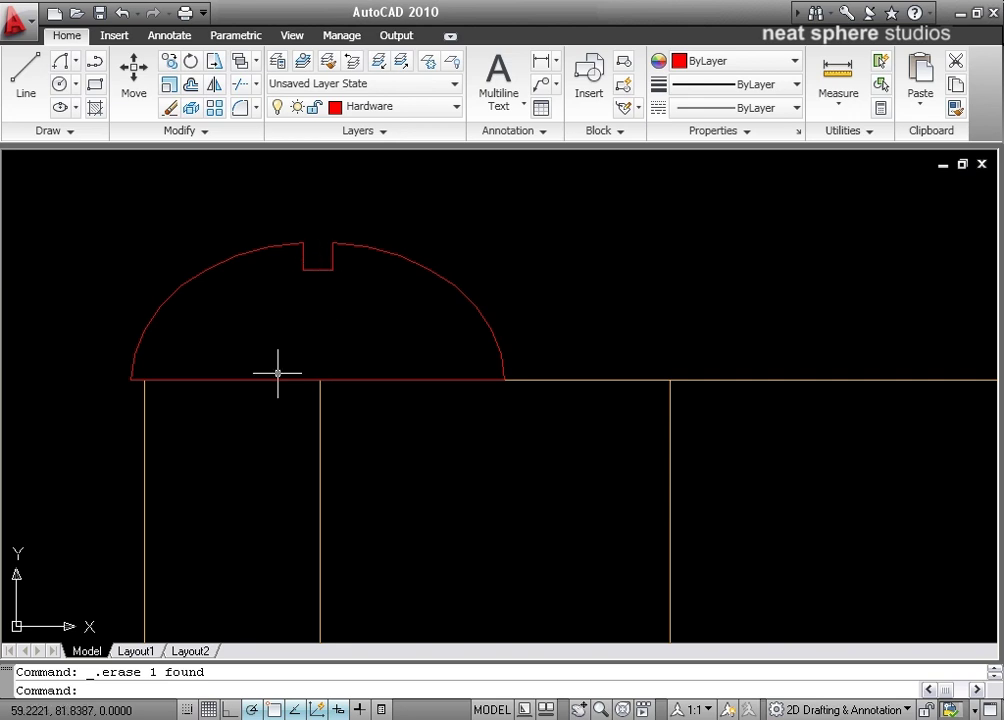
scroll(278, 365, down, 3)
middle_drag(278, 365, 249, 403)
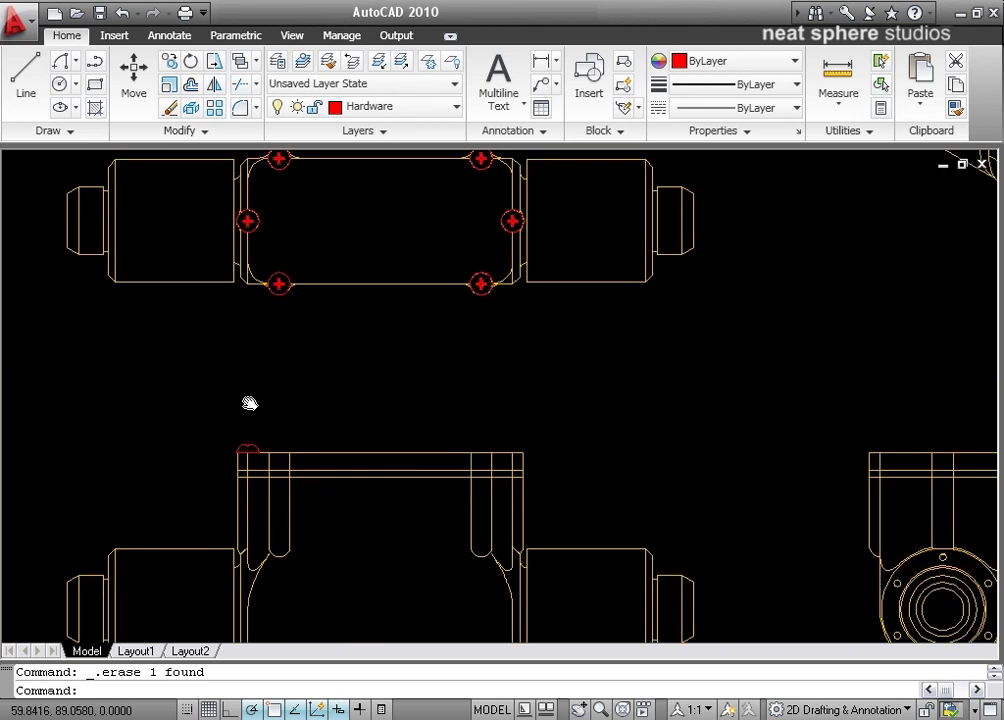
scroll(230, 284, up, 3)
mouse_move(224, 282)
middle_down()
mouse_move(205, 450)
mouse_move(285, 562)
mouse_move(262, 433)
middle_up()
scroll(262, 433, up, 5)
middle_drag(227, 505, 258, 381)
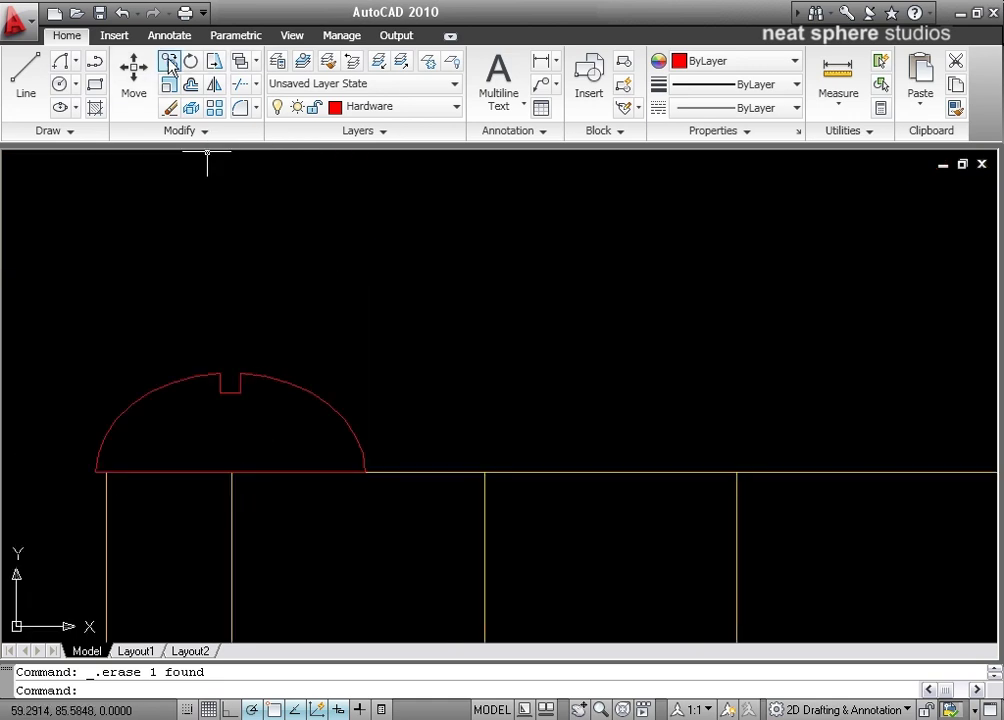
Copy the front view's side-profile screw head from its base midpoint to the upper end of the inner vertical line at the cover's right end
click(170, 62)
click(278, 381)
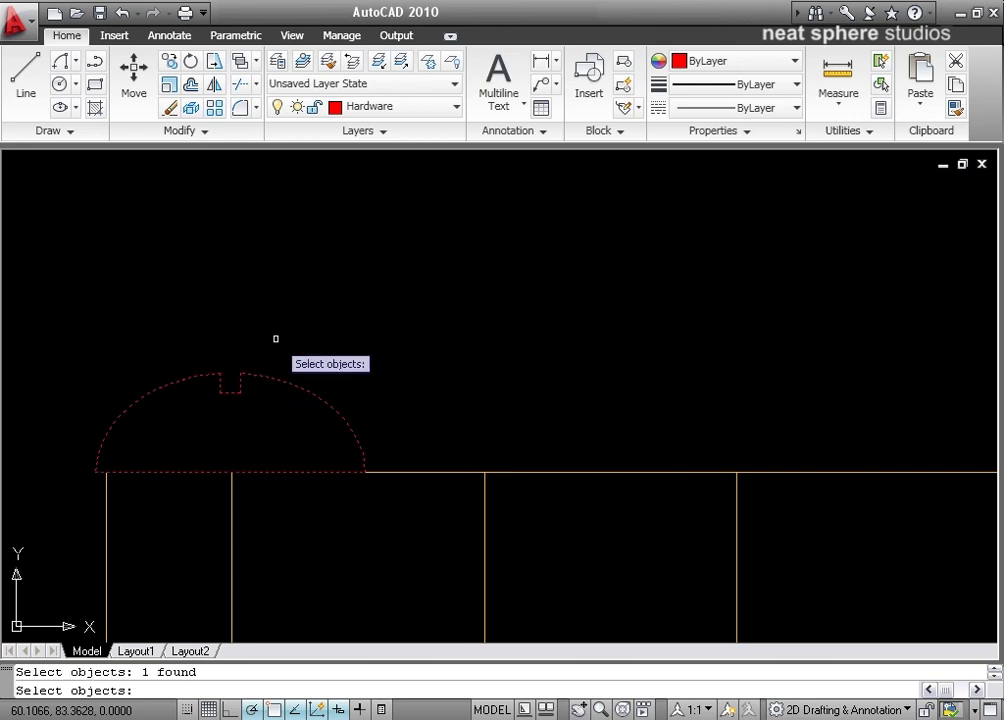
key(Return)
scroll(268, 463, up, 6)
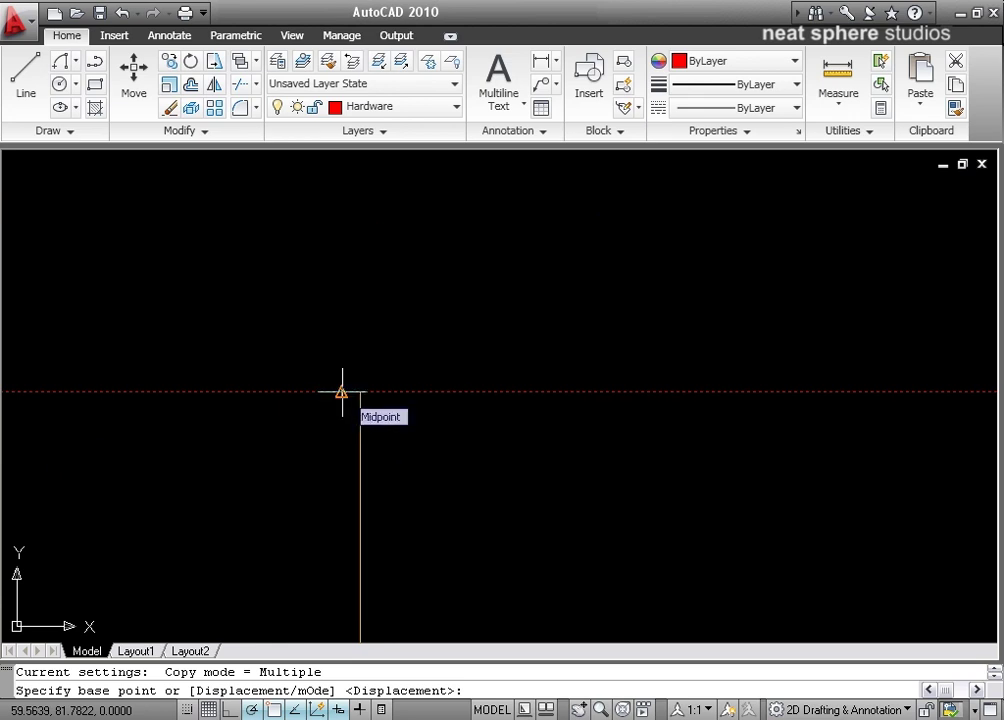
click(341, 392)
scroll(385, 340, down, 6)
scroll(388, 345, down, 6)
middle_drag(692, 366, 179, 398)
middle_drag(446, 381, 333, 397)
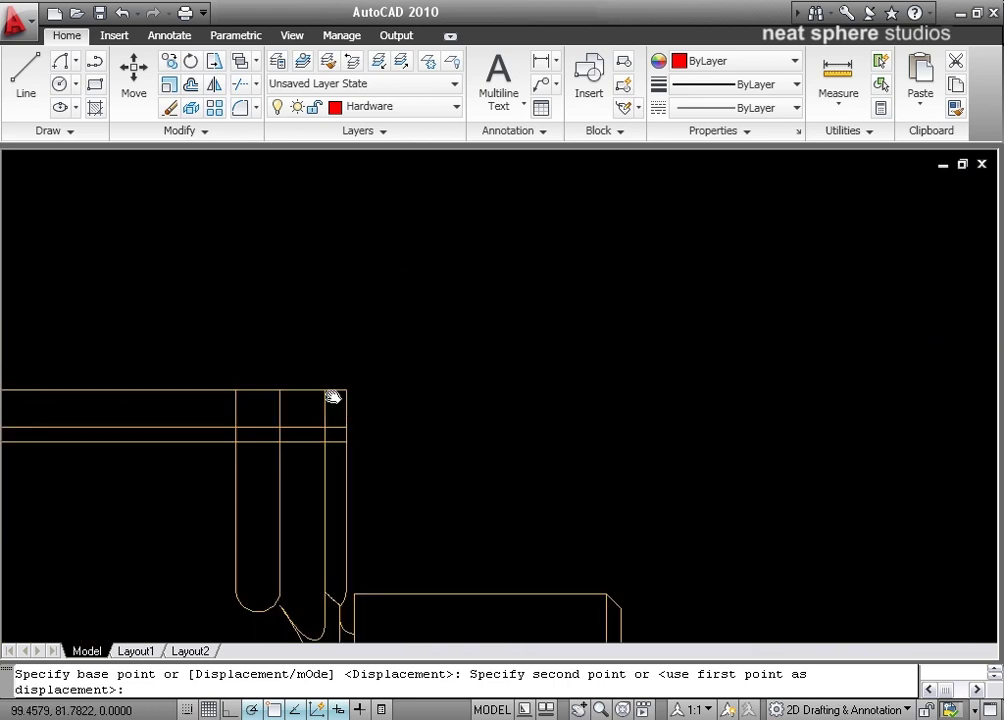
scroll(333, 397, up, 6)
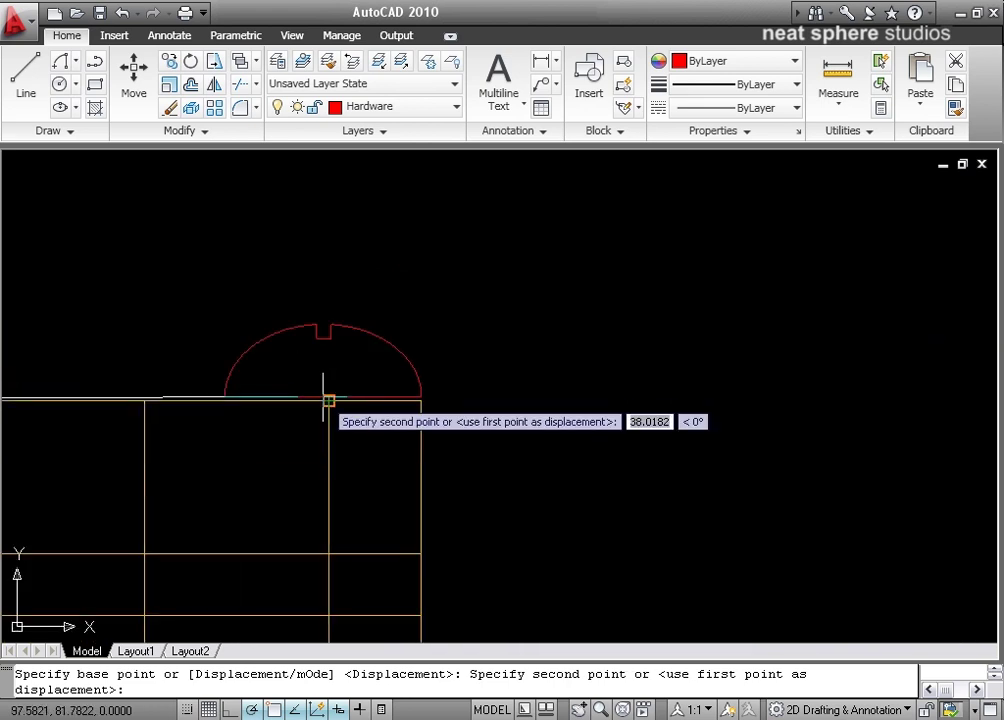
click(329, 400)
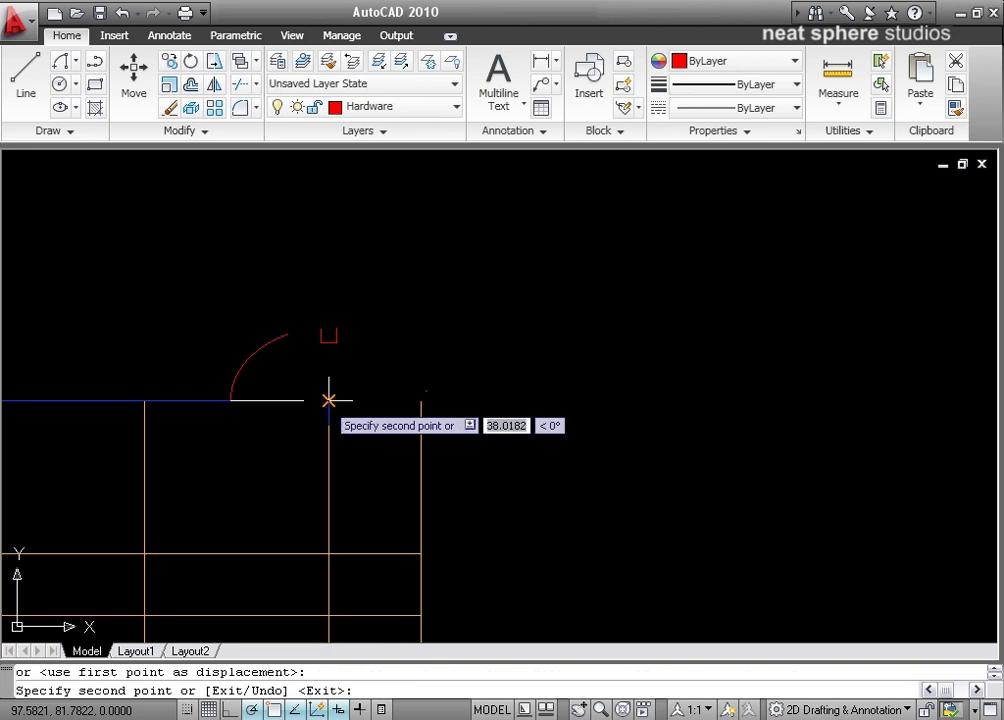
Try to place another screw head copy where the left slot's left edge meets the cover's top edge in the front view
middle_drag(240, 485, 566, 397)
scroll(566, 397, down, 2)
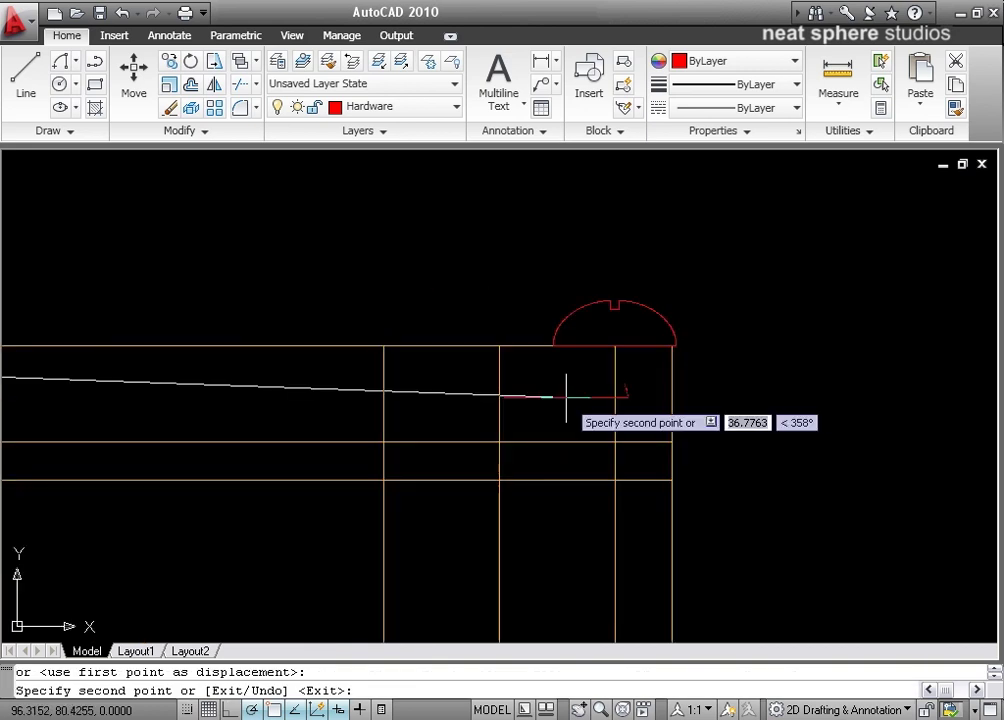
scroll(566, 397, down, 5)
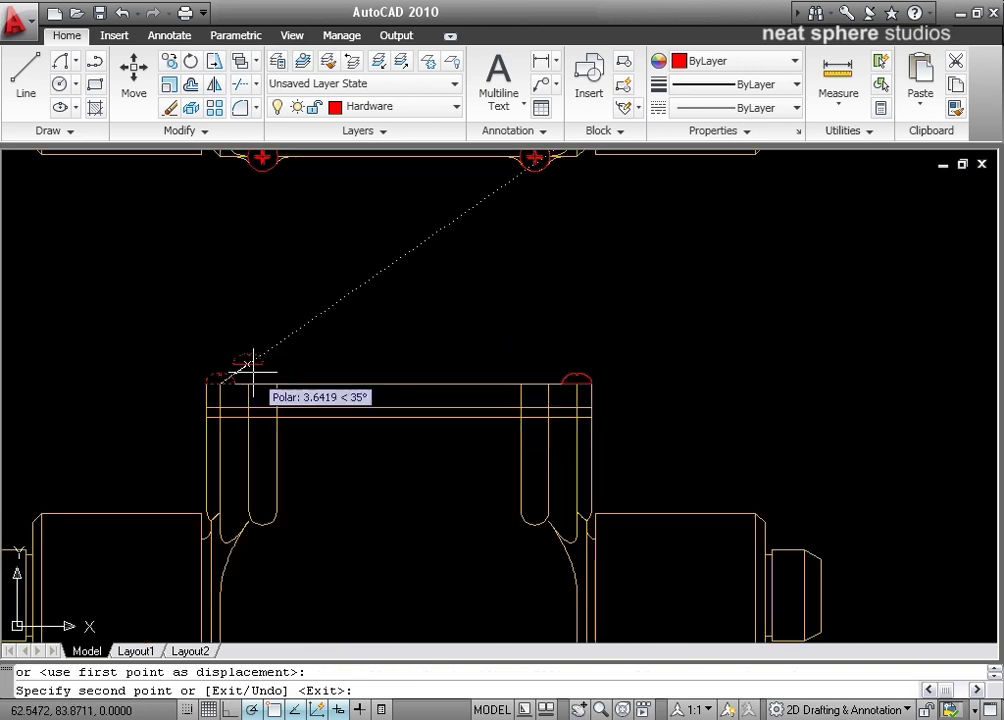
scroll(253, 372, up, 5)
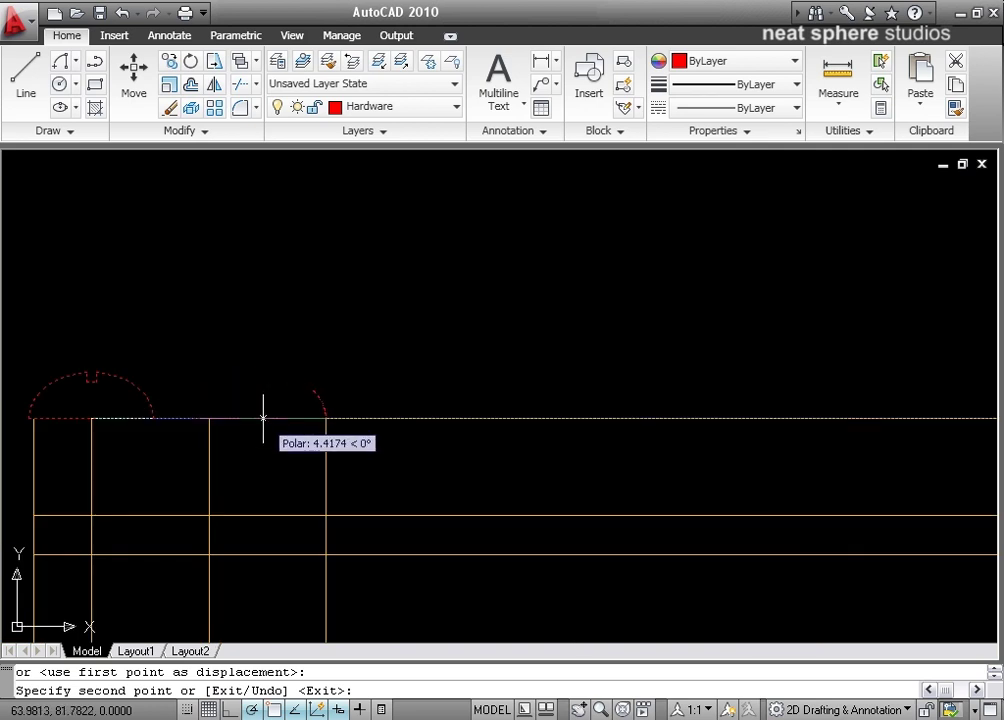
scroll(268, 418, up, 5)
scroll(269, 418, down, 4)
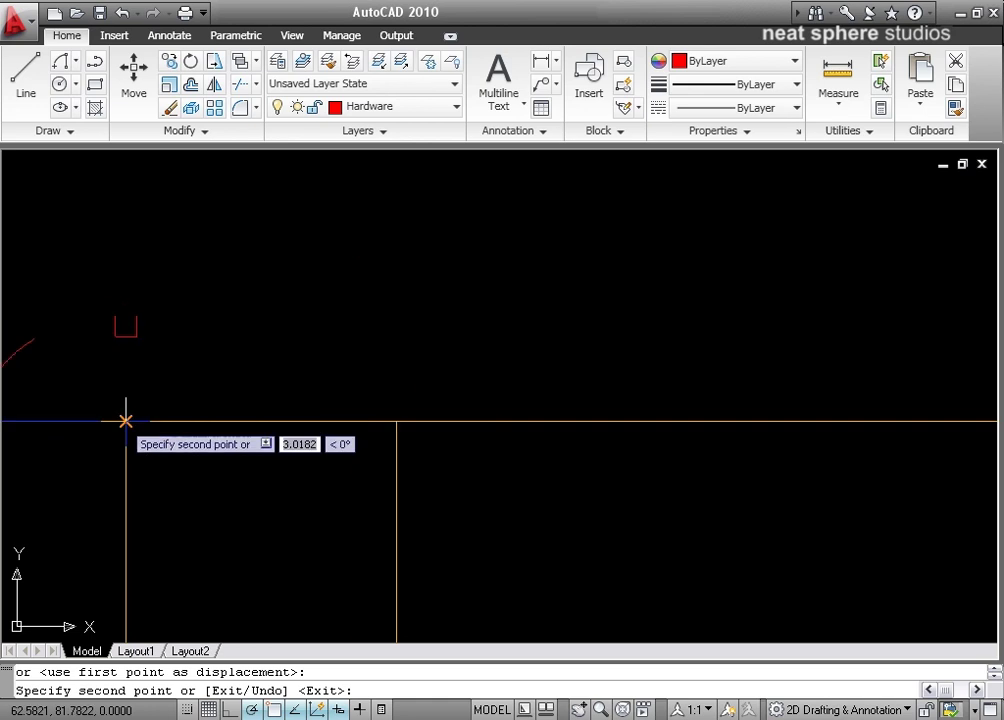
click(126, 421)
middle_drag(258, 341, 273, 562)
scroll(448, 341, down, 5)
scroll(268, 550, down, 4)
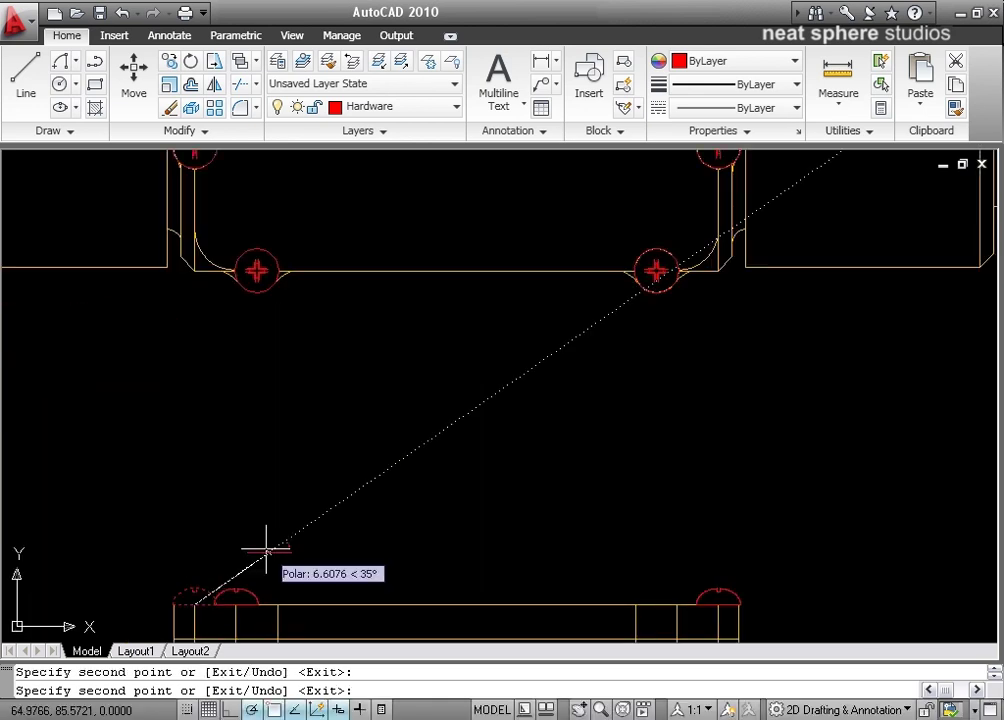
End the copying and erase the extra screw head beside the leftmost one in the front view
scroll(264, 529, up, 3)
scroll(269, 530, down, 2)
middle_drag(268, 537, 264, 491)
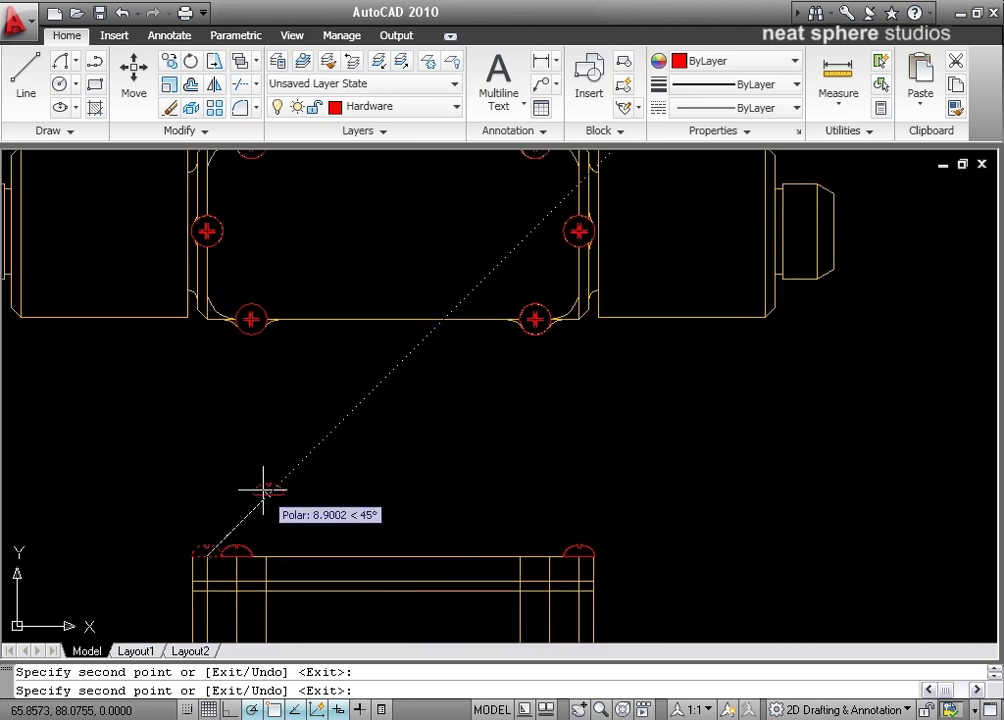
key(Escape)
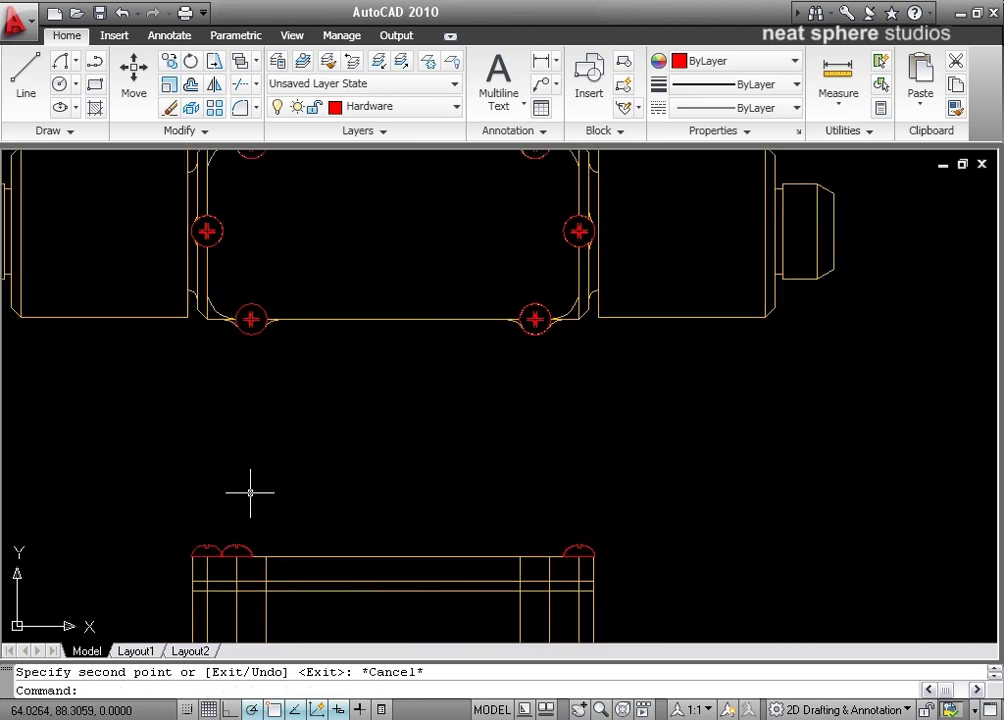
click(236, 548)
key(Delete)
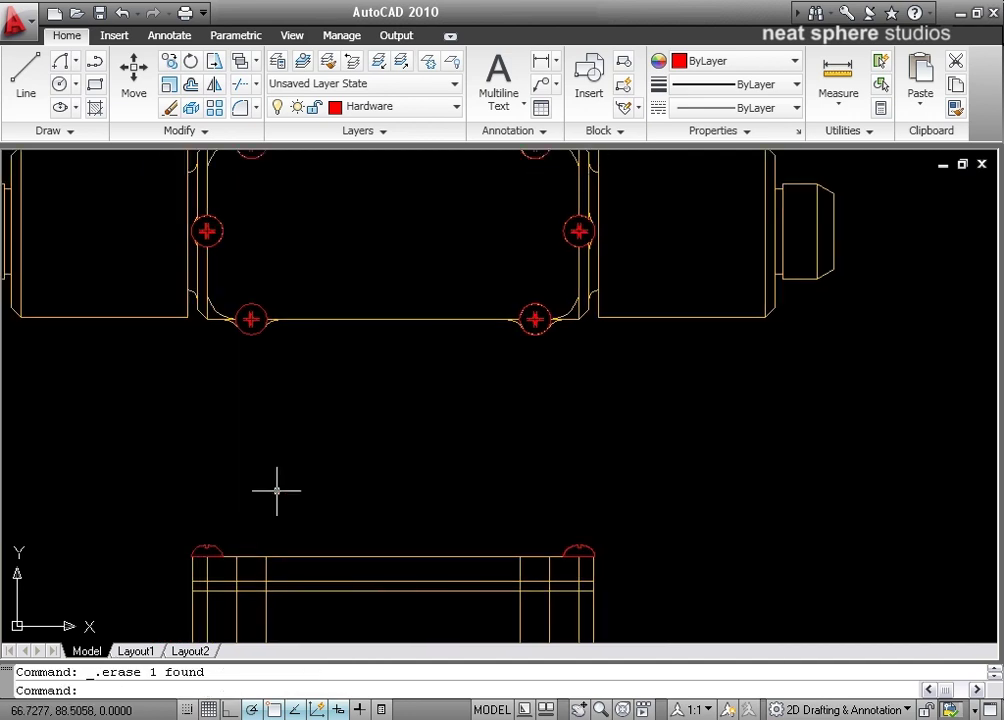
middle_drag(506, 475, 116, 475)
scroll(116, 475, down, 2)
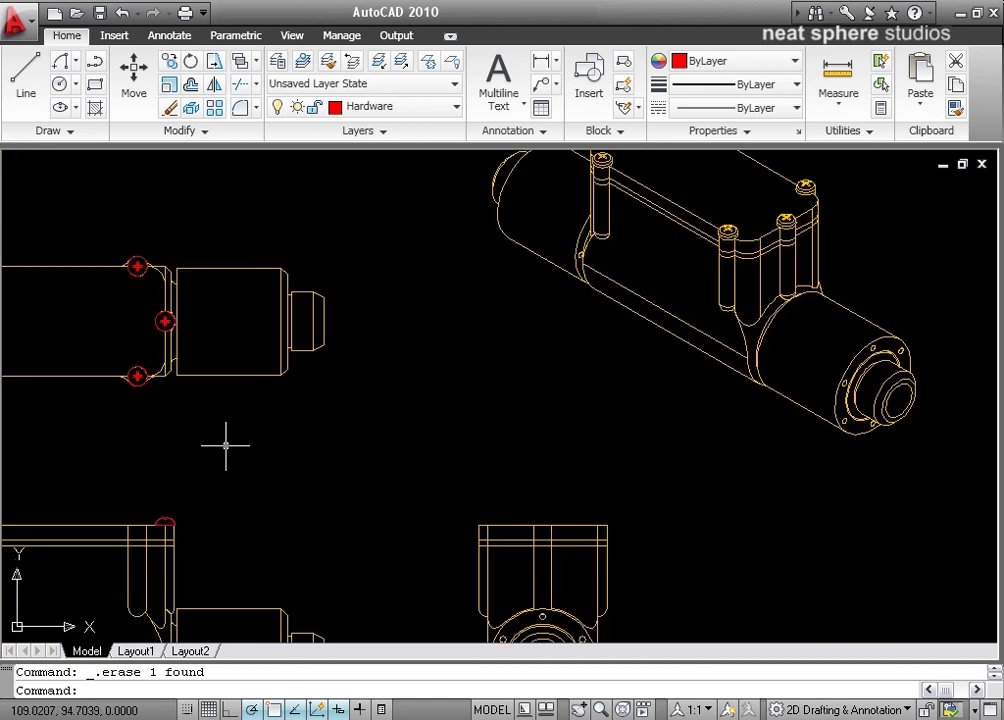
Copy the entire end view from its bore centre horizontally to the right, placing it directly below the bore centre of the isometric view's near end
mouse_move(467, 420)
middle_down()
mouse_move(253, 336)
mouse_move(195, 289)
mouse_move(148, 314)
mouse_move(166, 312)
middle_up()
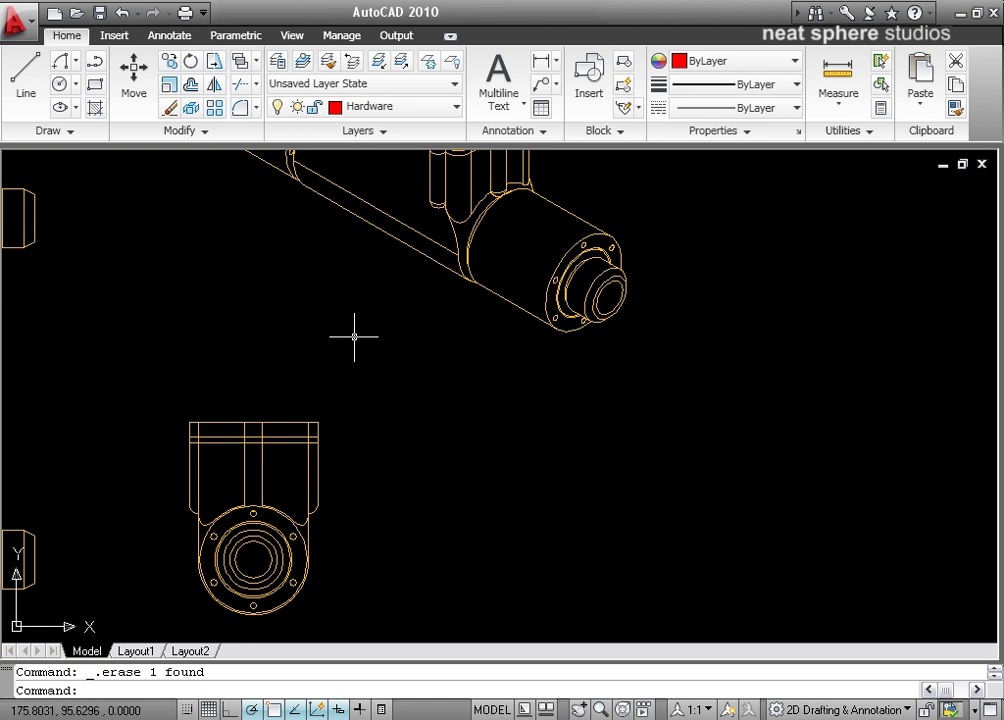
click(169, 84)
click(381, 370)
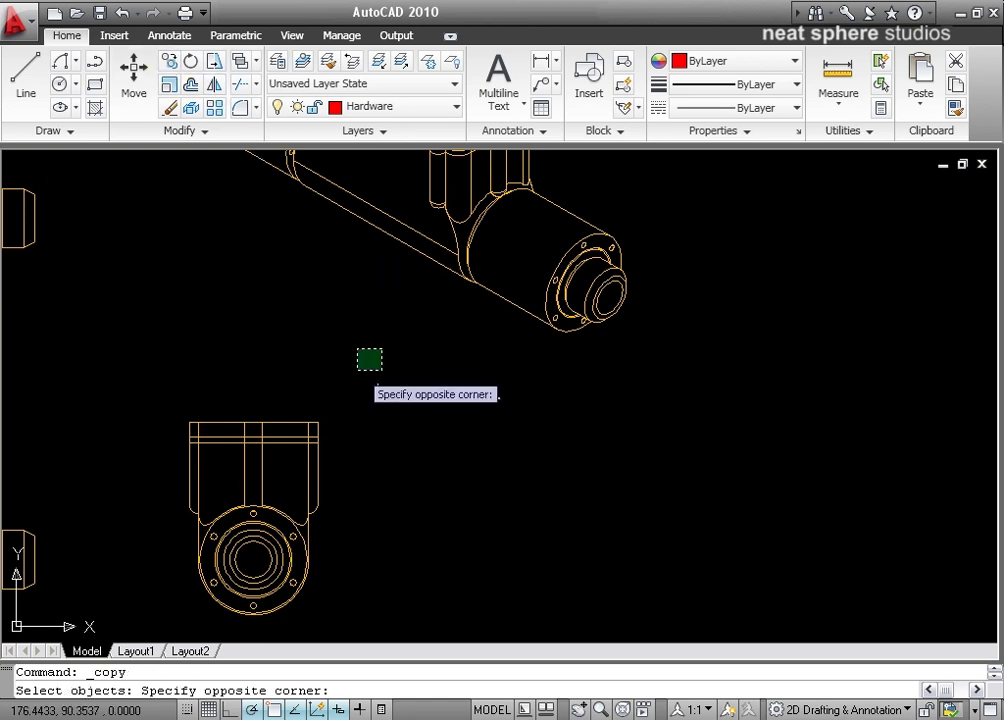
click(119, 621)
key(Return)
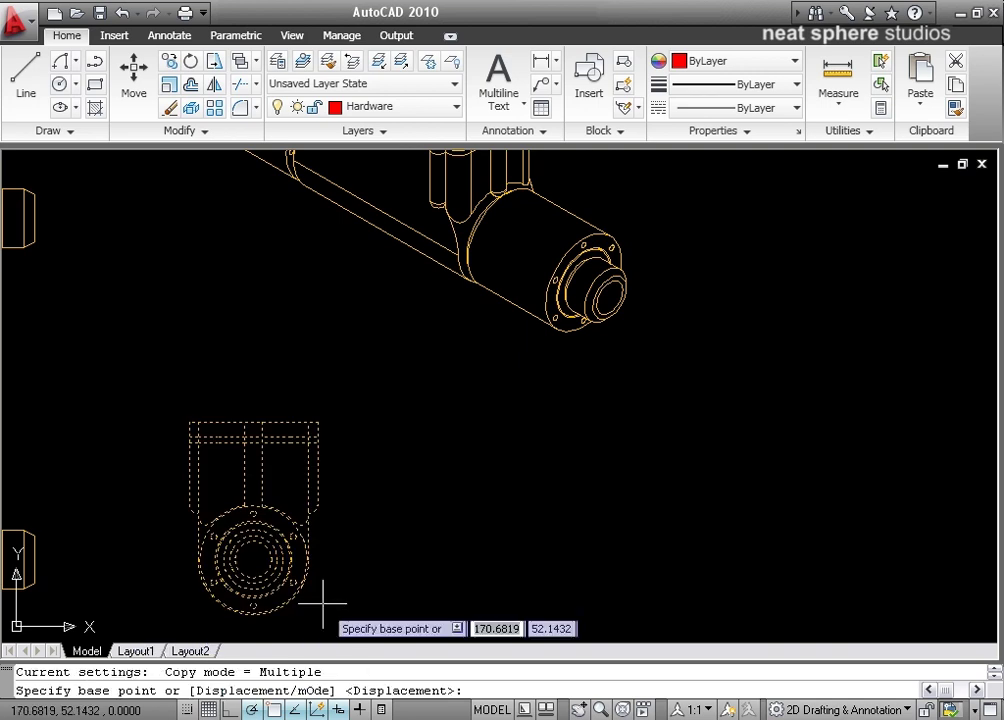
click(253, 560)
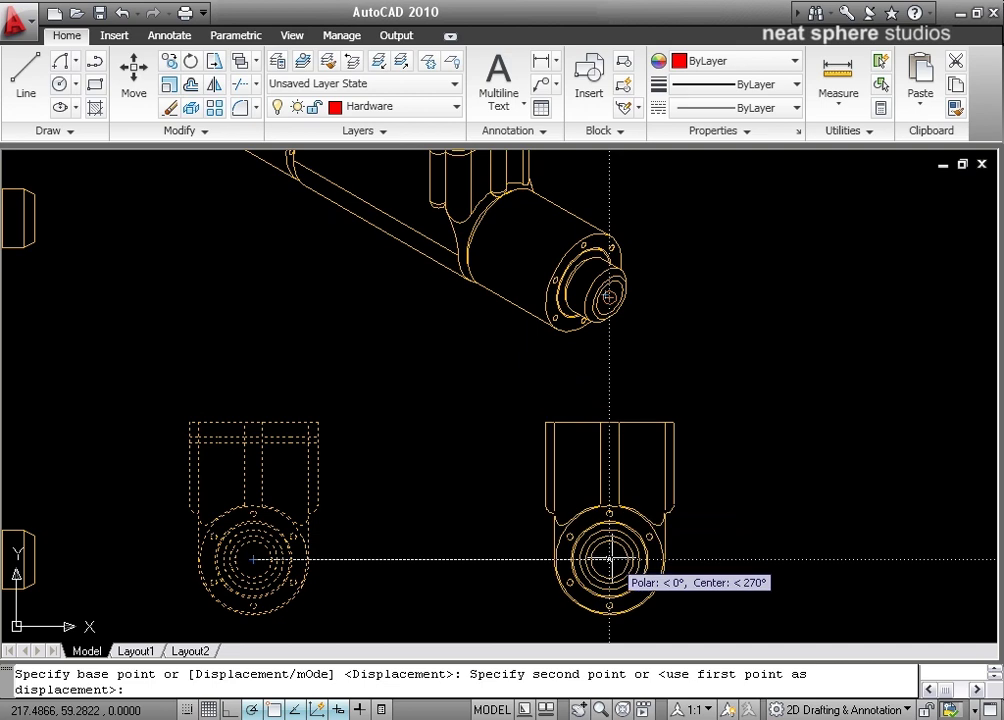
click(609, 560)
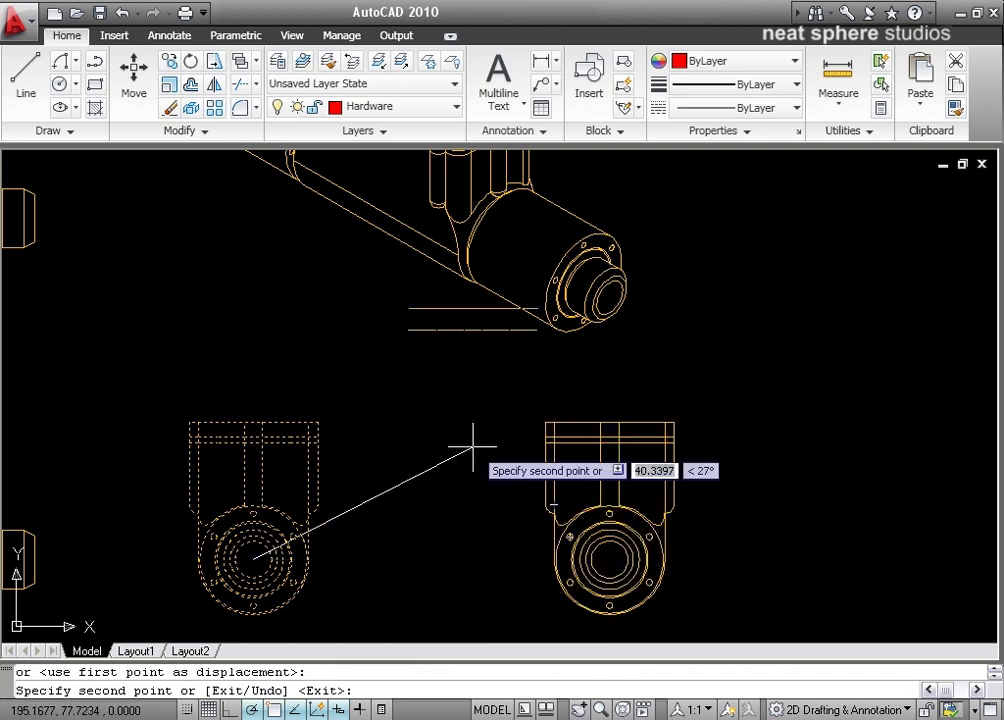
key(Escape)
middle_drag(761, 397, 760, 403)
scroll(761, 403, down, 1)
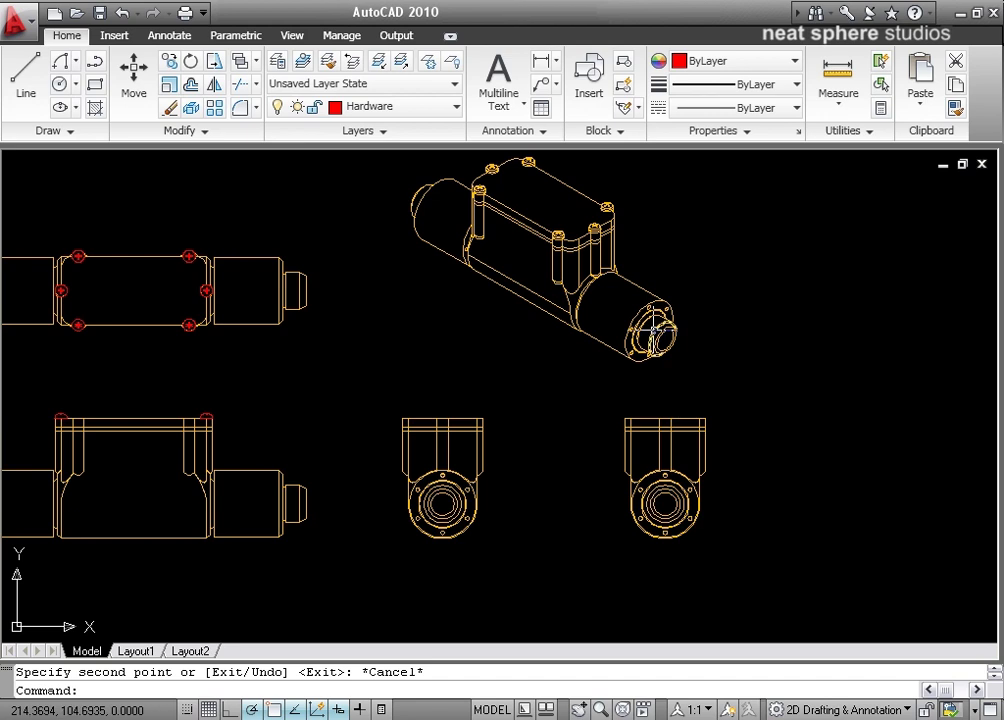
mouse_move(350, 422)
middle_down()
mouse_move(446, 406)
mouse_move(424, 406)
middle_up()
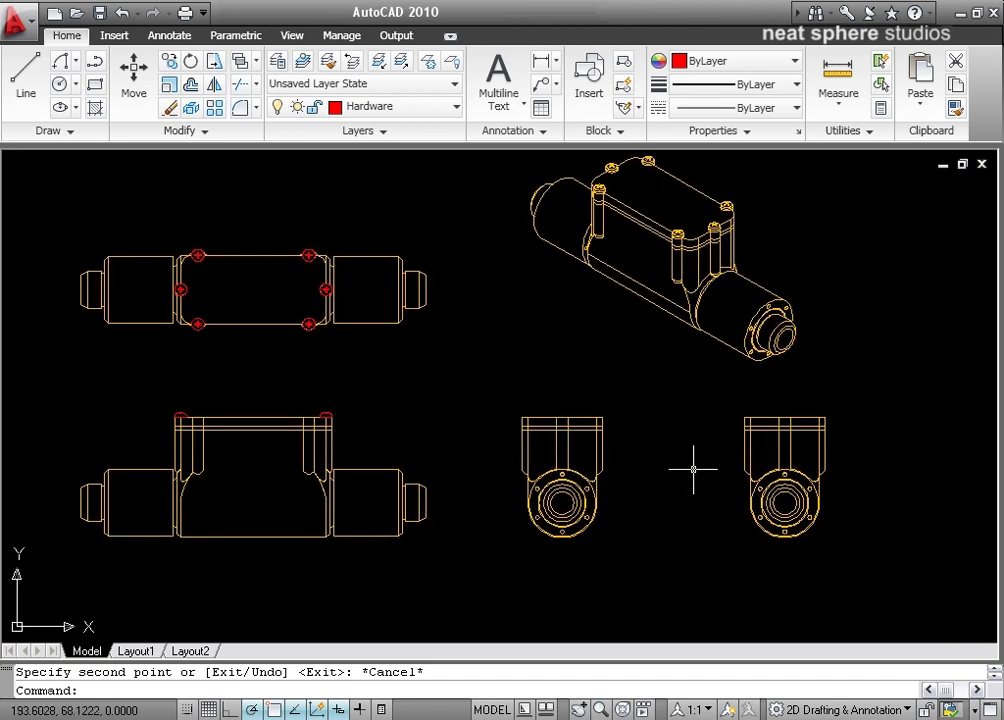